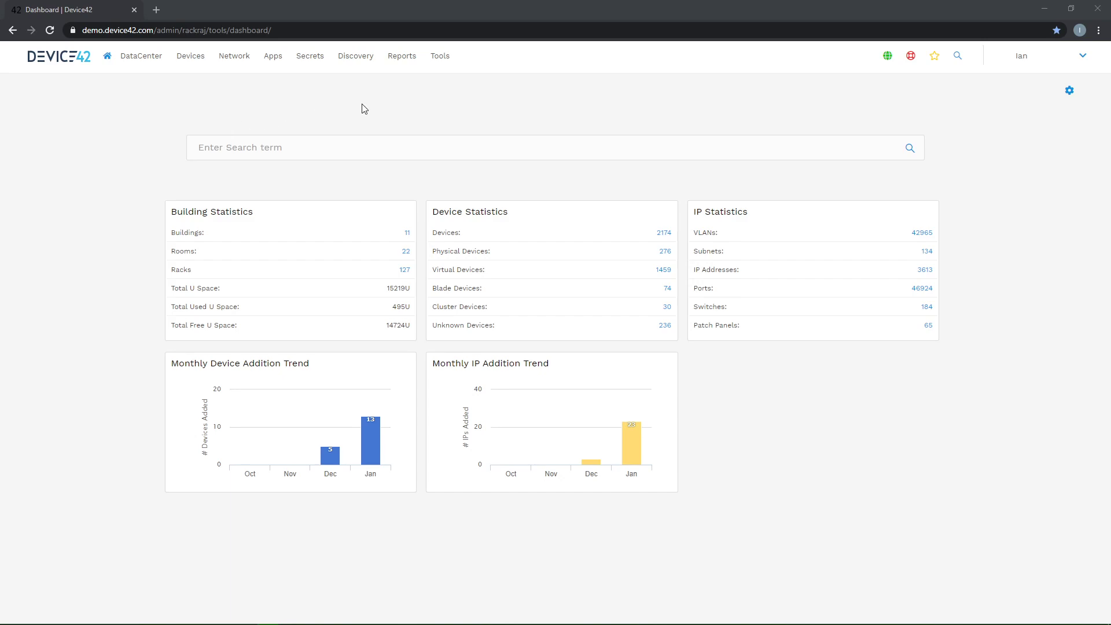
- Open Advanced Reporting and start creating a new Advanced Report
left_click(405, 60)
left_click(413, 74)
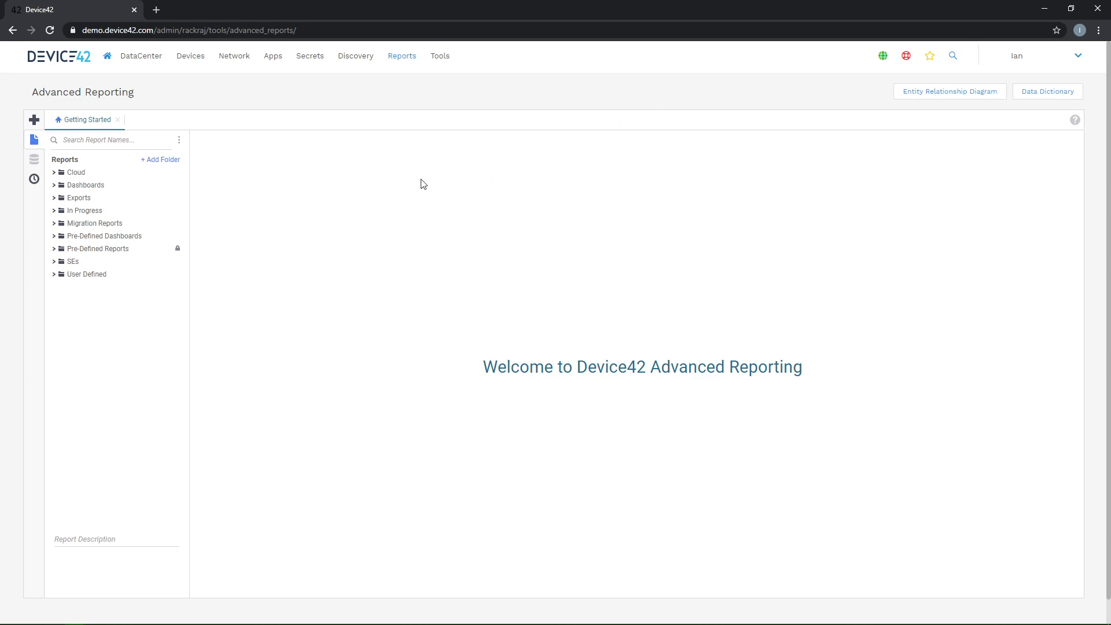
left_click(33, 120)
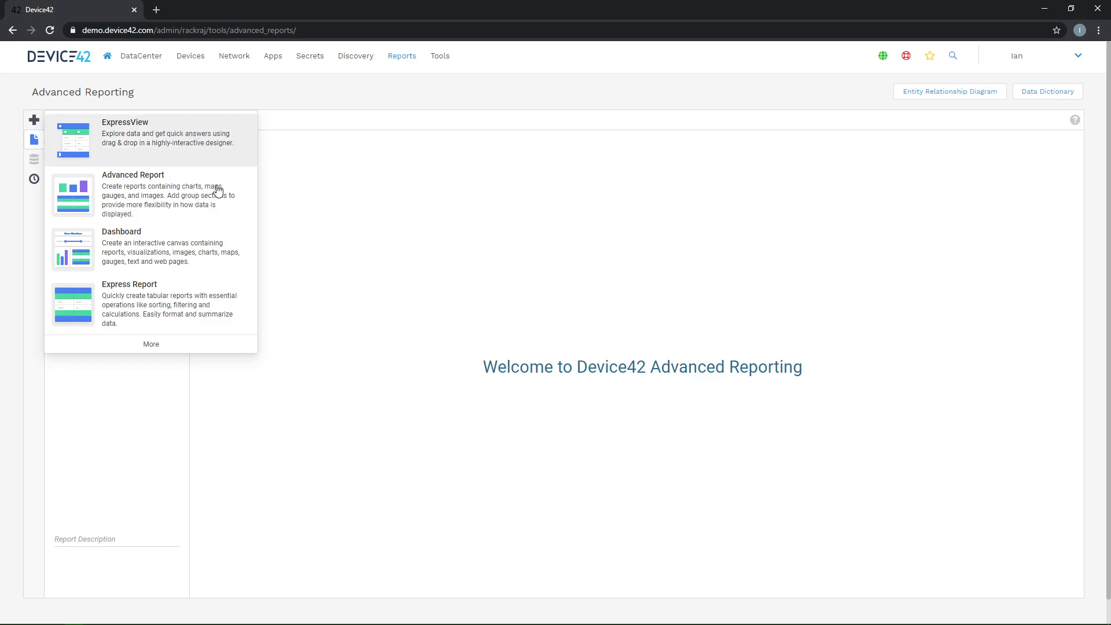
left_click(181, 199)
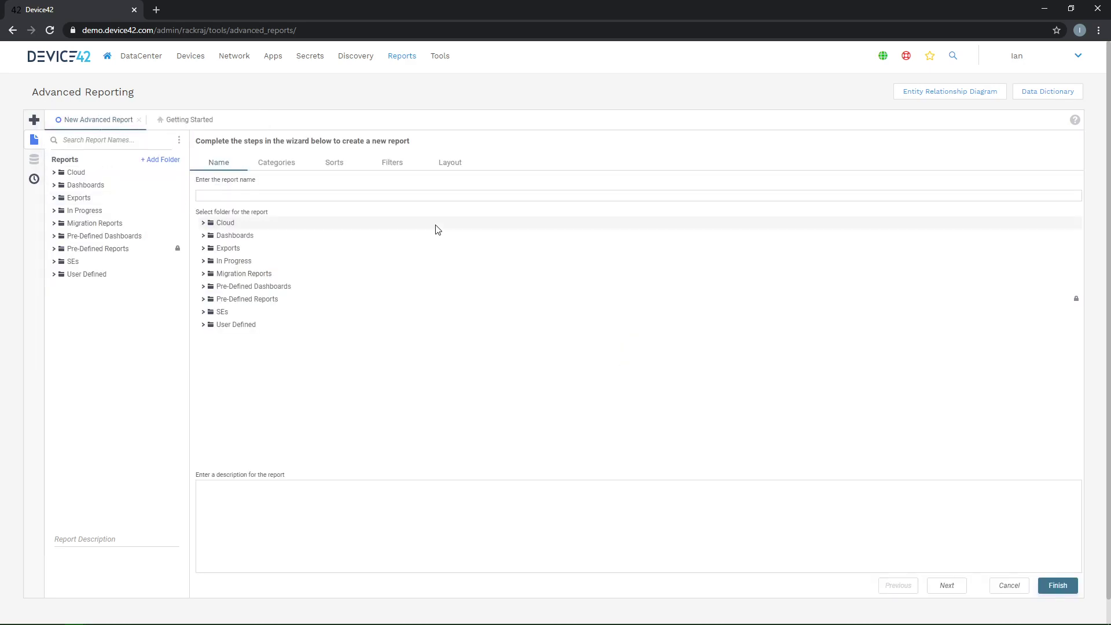
- Name the report "New Report", store it in the personal folder under SEs, and continue to the category selection
left_click(394, 198)
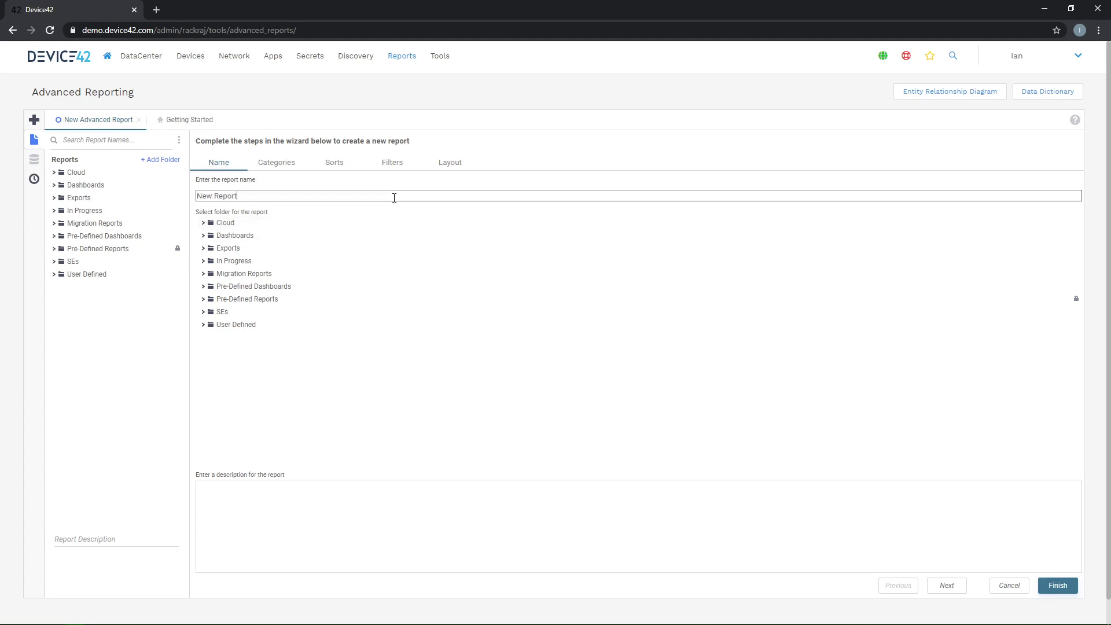
left_click(204, 313)
scroll(241, 435, "down", 1)
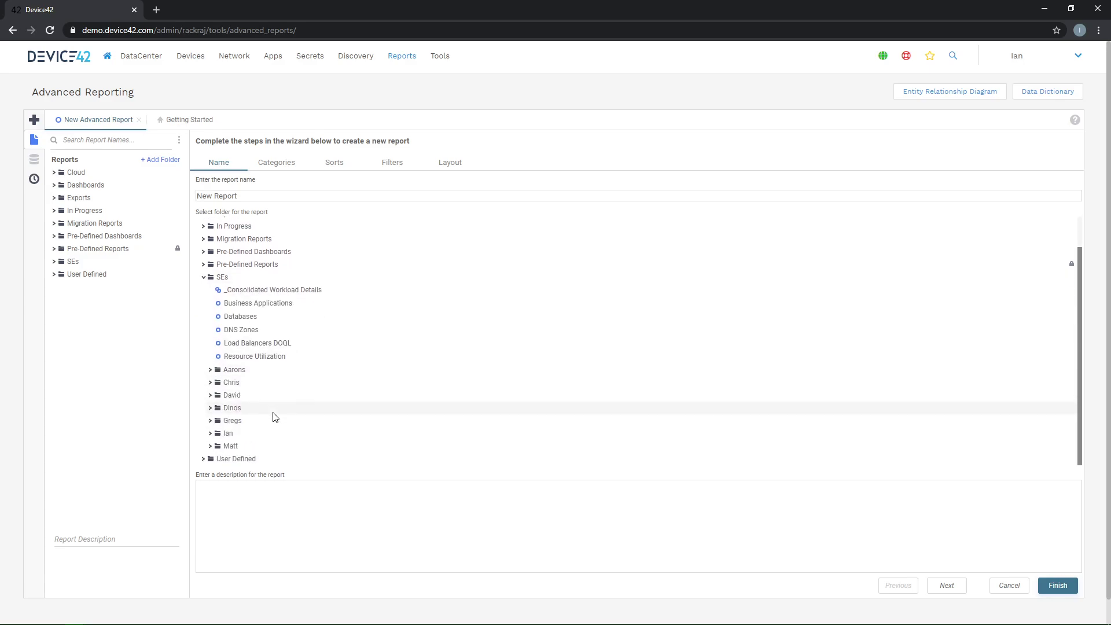
left_click(243, 435)
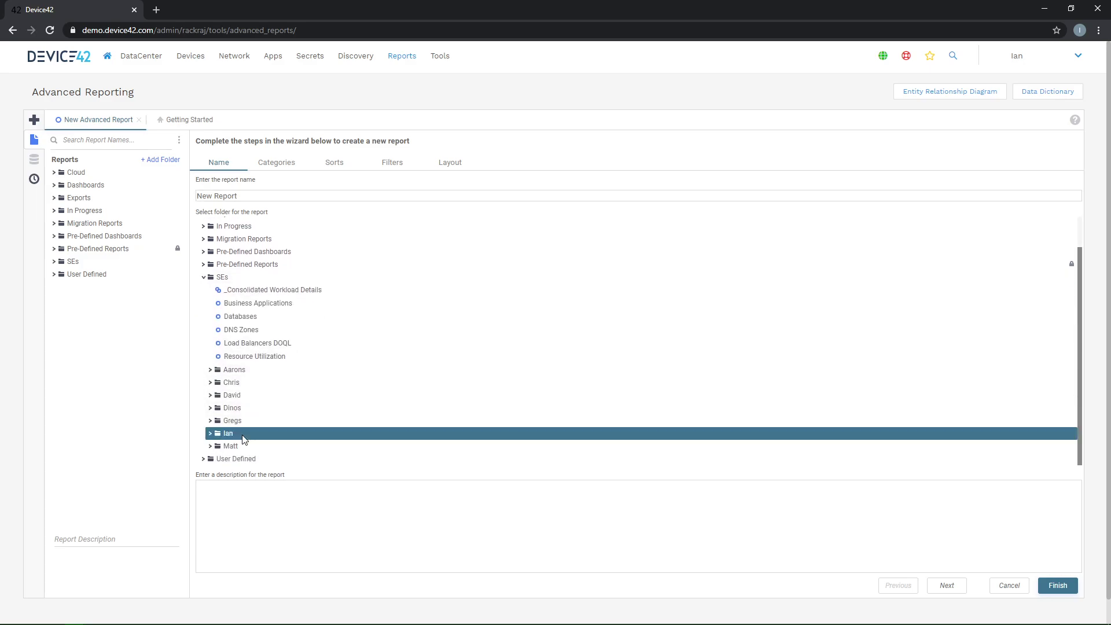
left_click(950, 595)
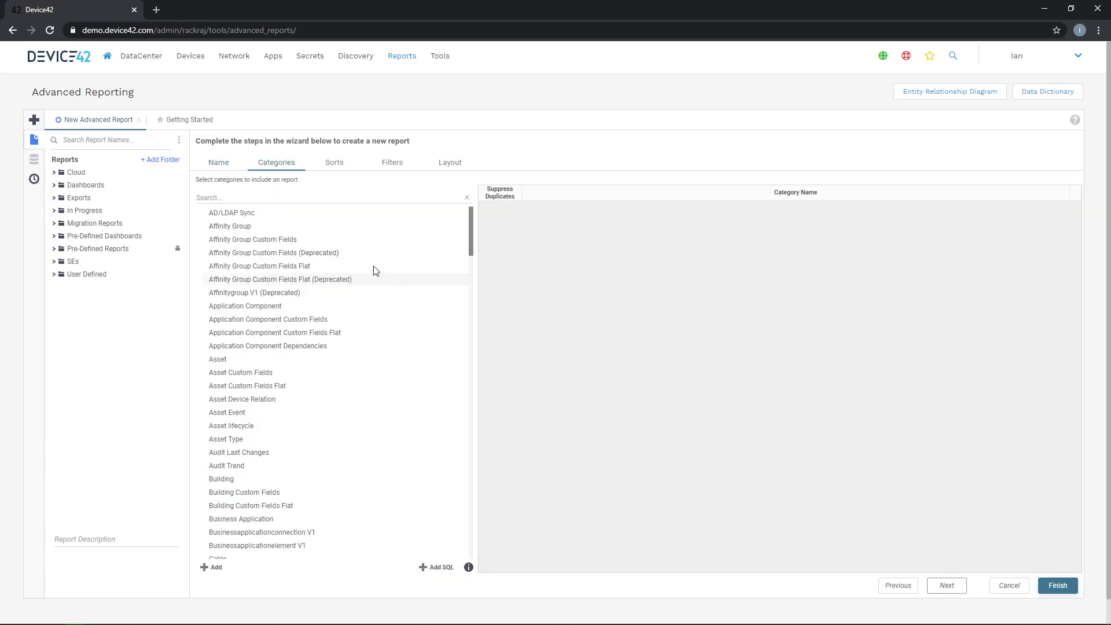
- Search the categories for "devi", add Device to the report, and clear the search
left_click(228, 196)
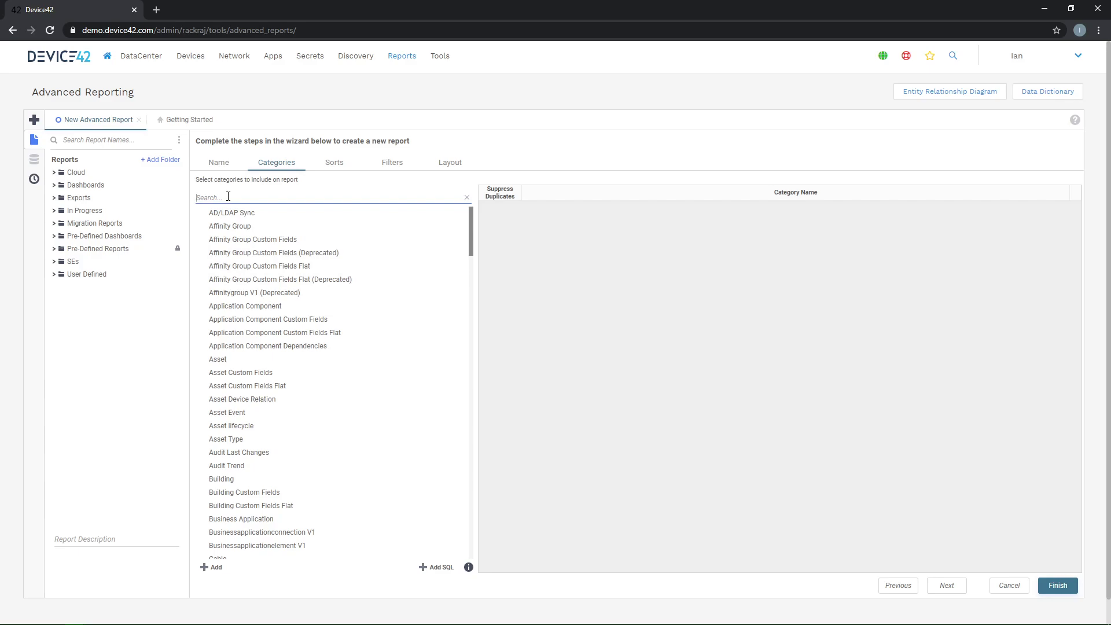
type("devi")
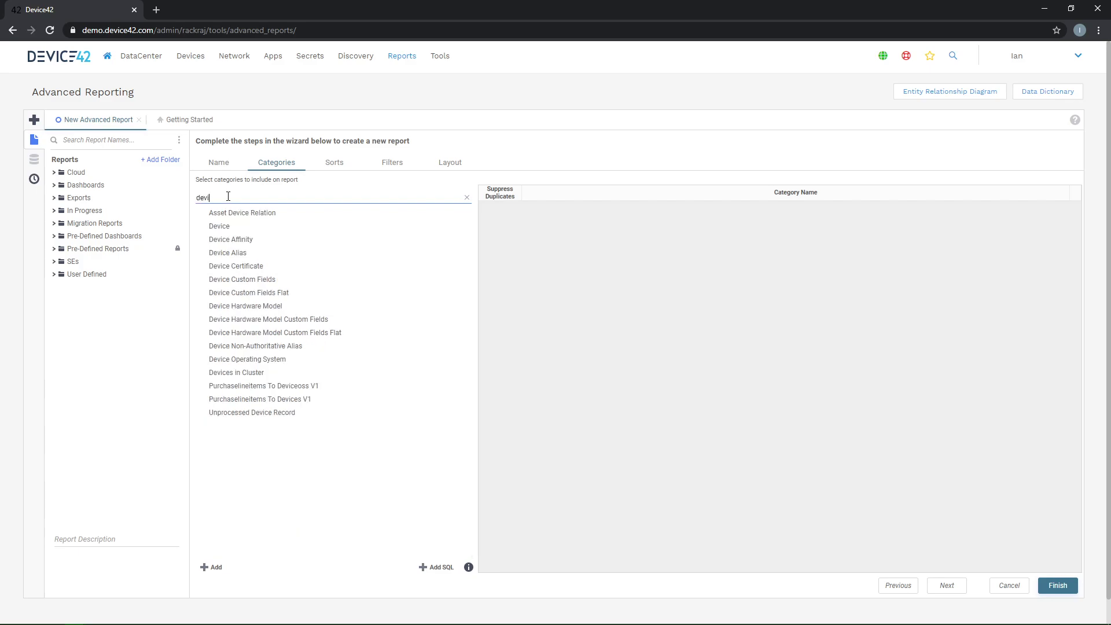
left_click_drag(226, 229, 532, 281)
left_click(467, 198)
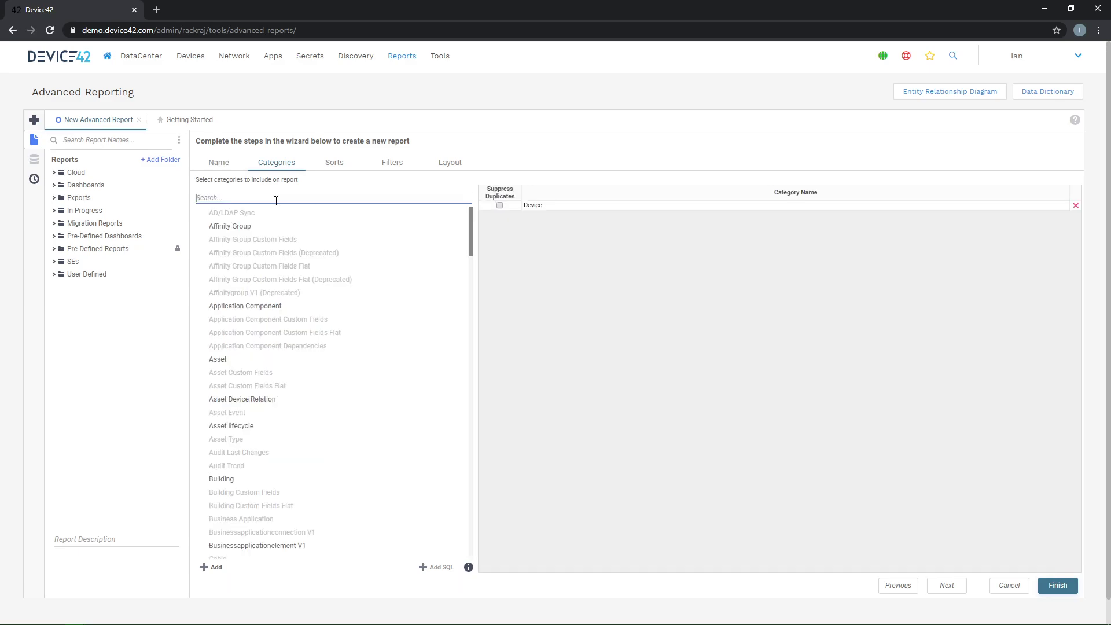
- Add the IP Address and Customer or Department categories to the report
scroll(273, 347, "down", 10)
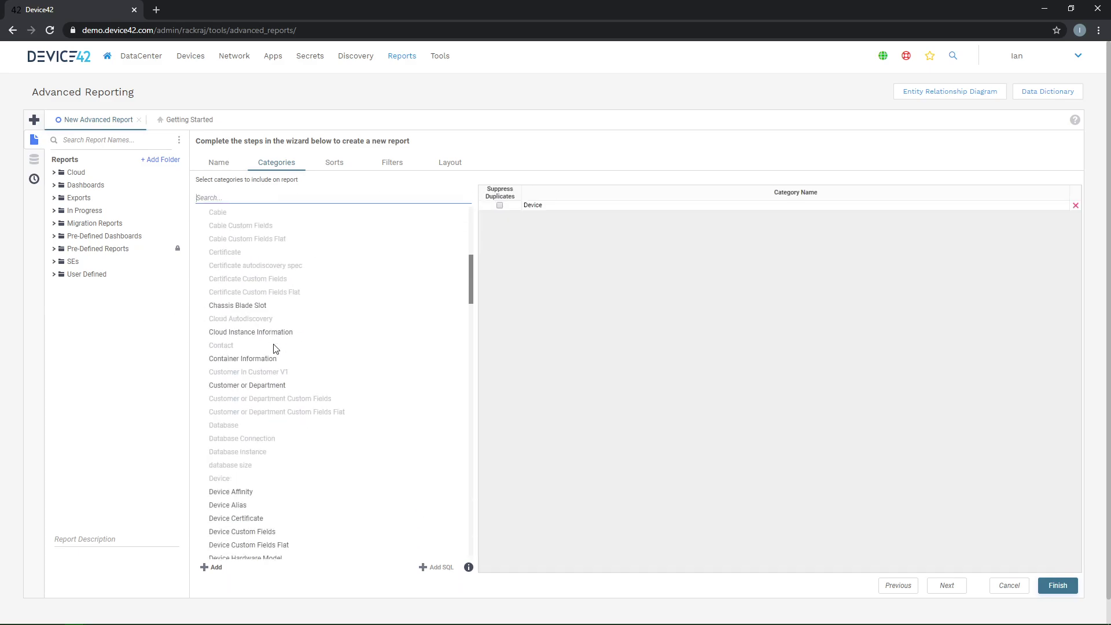
scroll(272, 416, "down", 5)
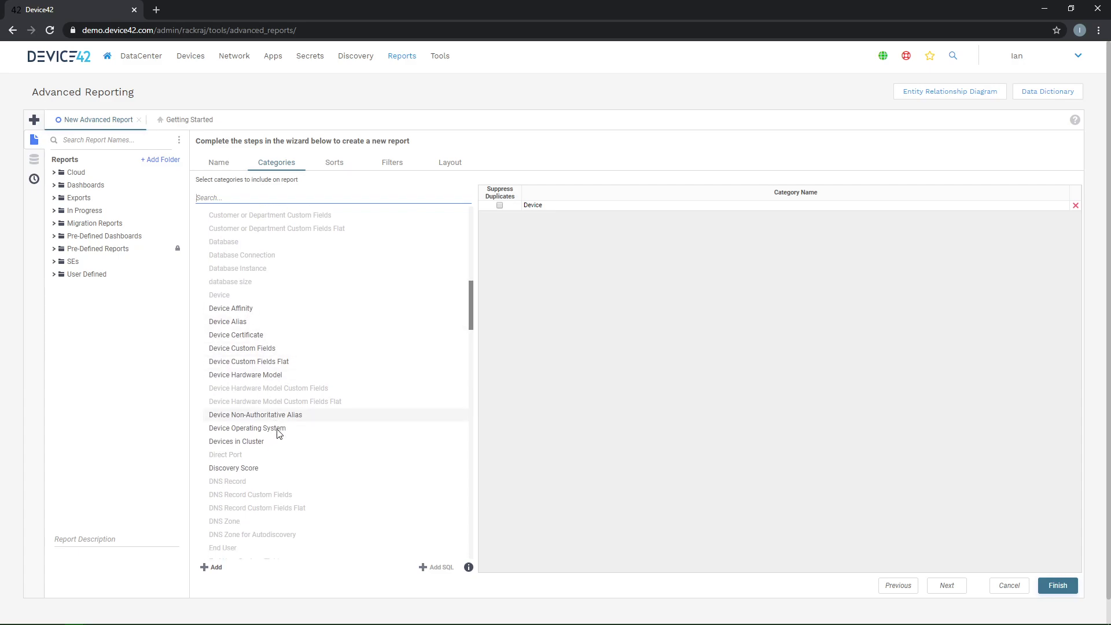
left_click(245, 433)
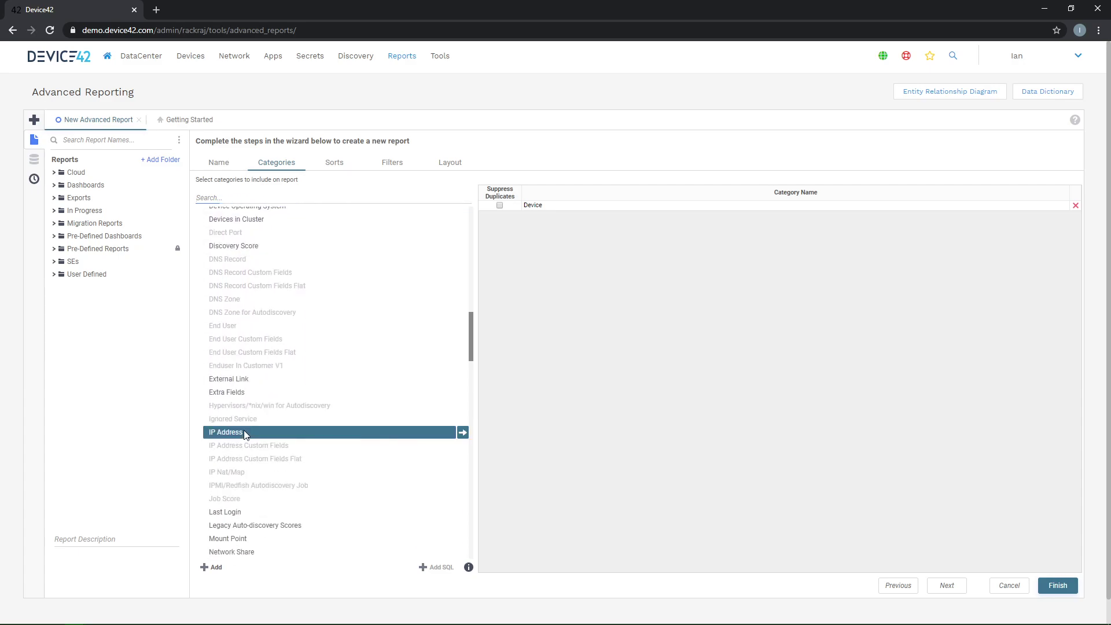
double_click(245, 433)
scroll(243, 433, "up", 9)
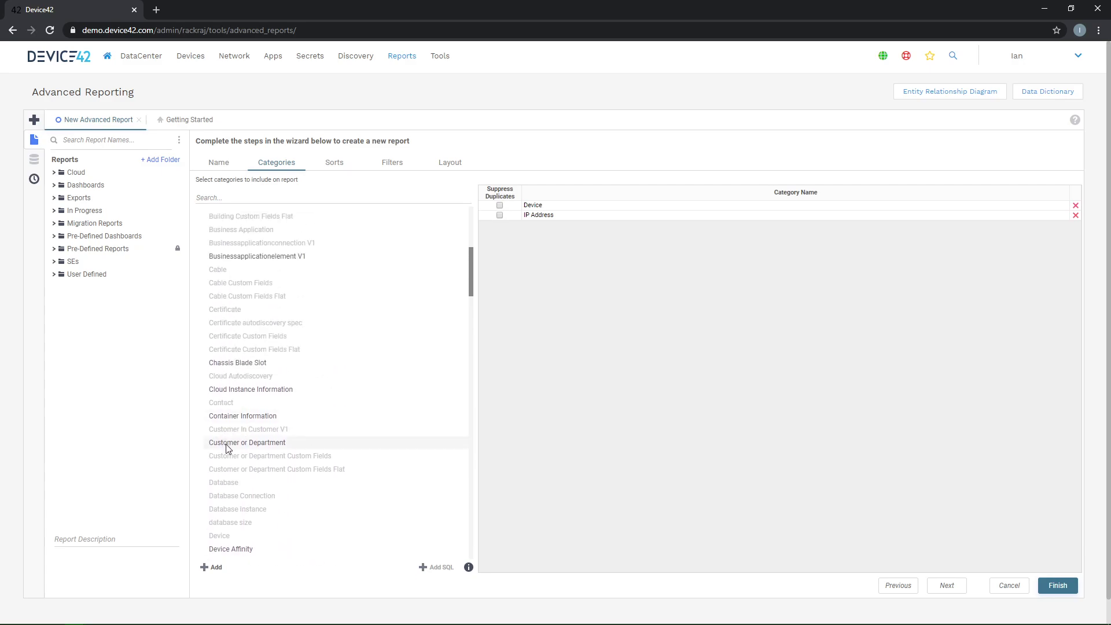
left_click(226, 447)
double_click(226, 447)
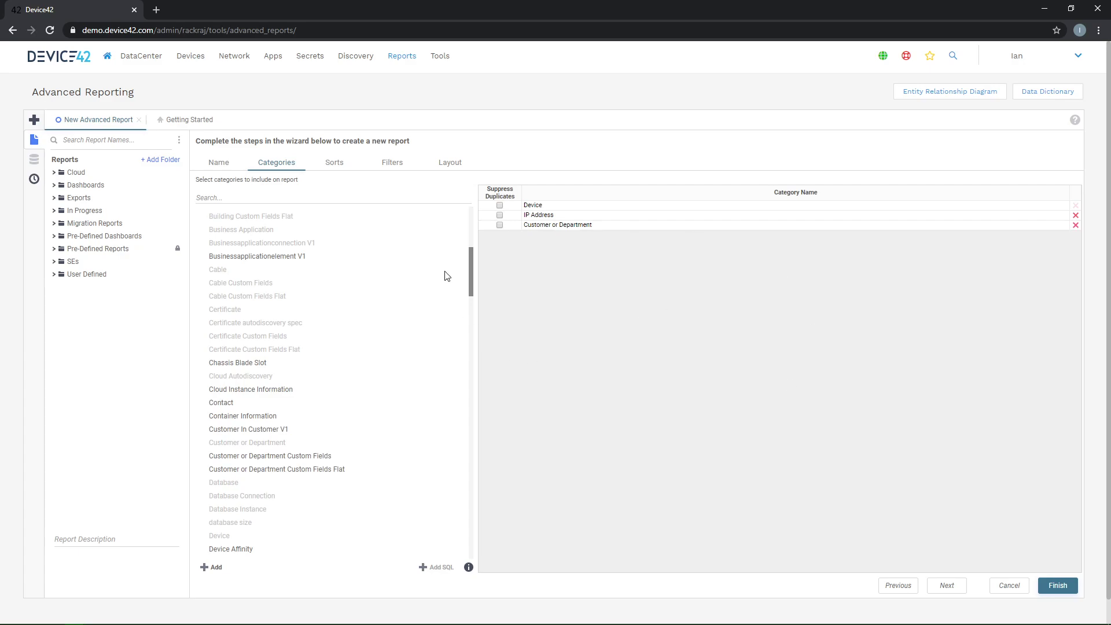
- Sort the report by the Device category's Name field in ascending order
left_click(343, 171)
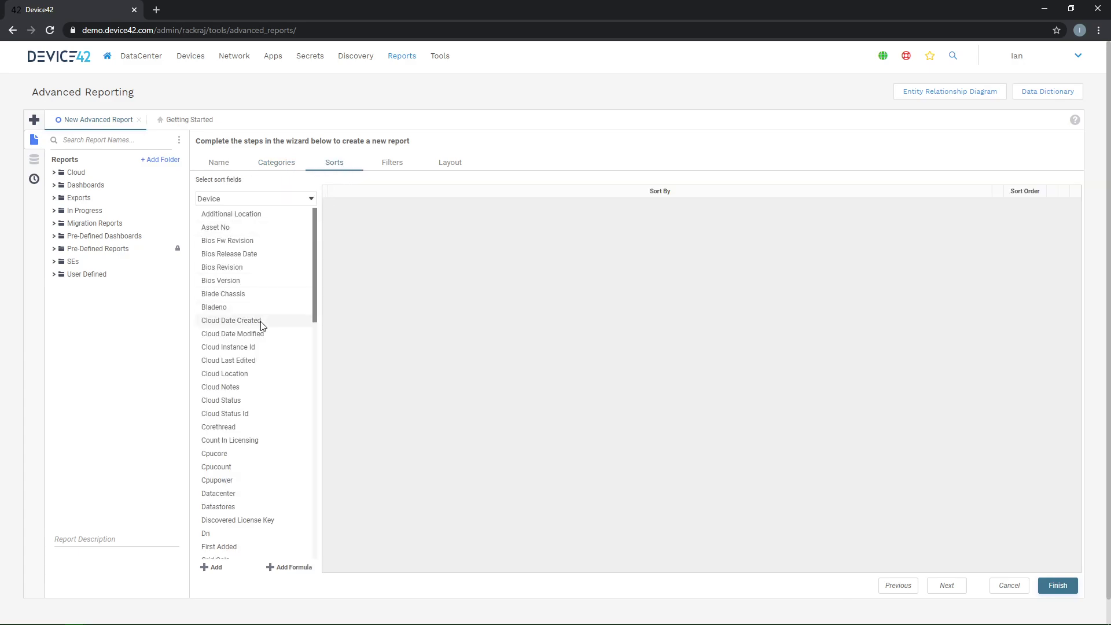
scroll(248, 265, "down", 8)
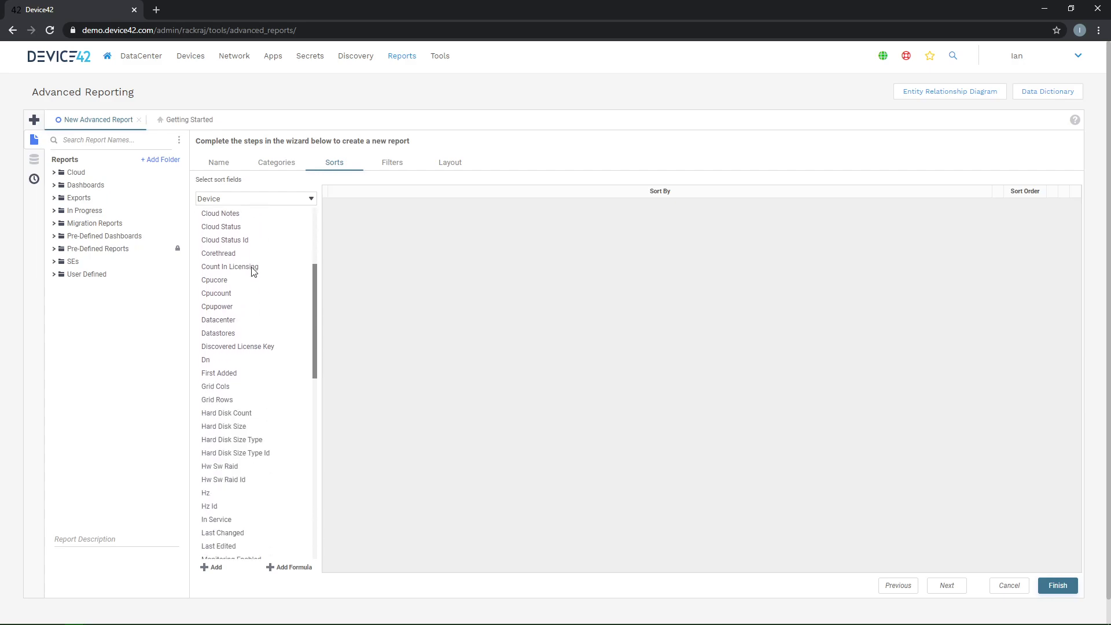
left_click_drag(214, 341, 619, 322)
left_click(1043, 203)
left_click(653, 281)
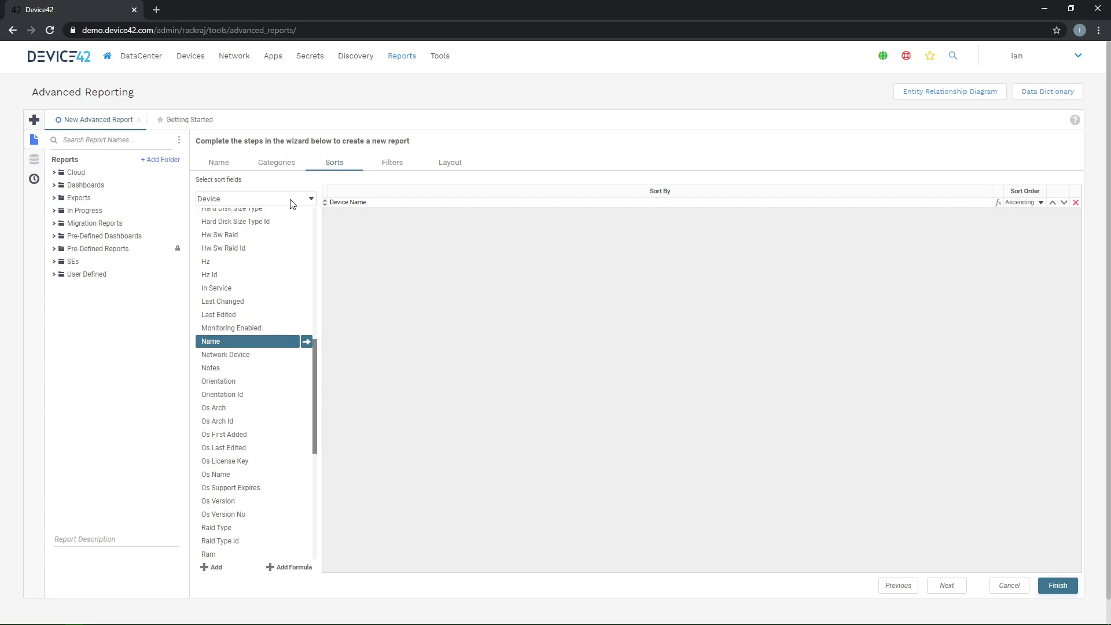
left_click(249, 201)
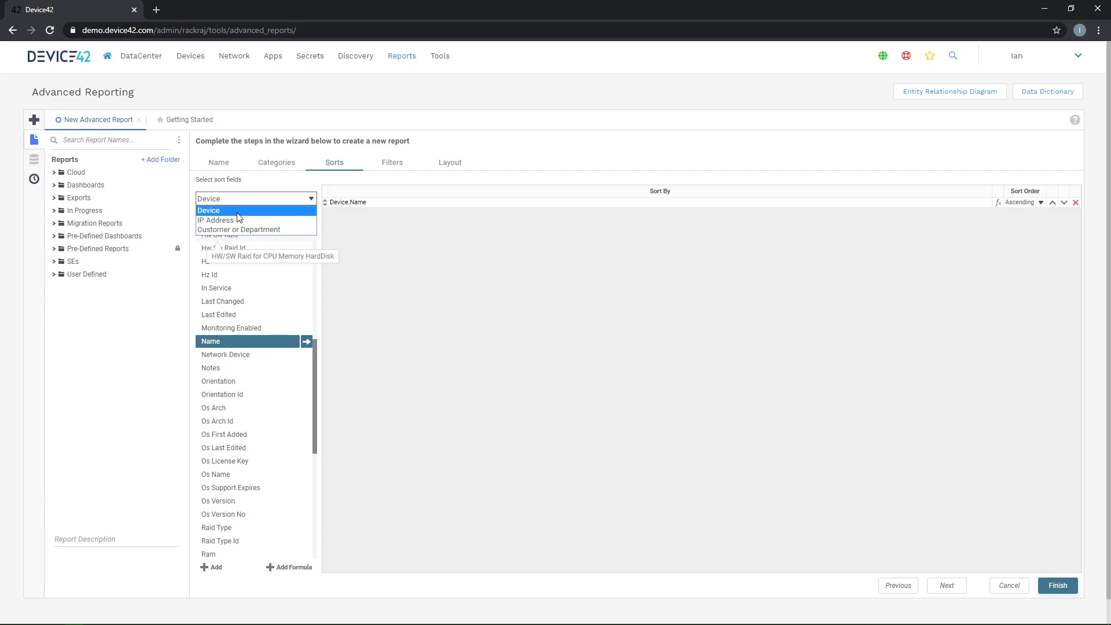
left_click(237, 211)
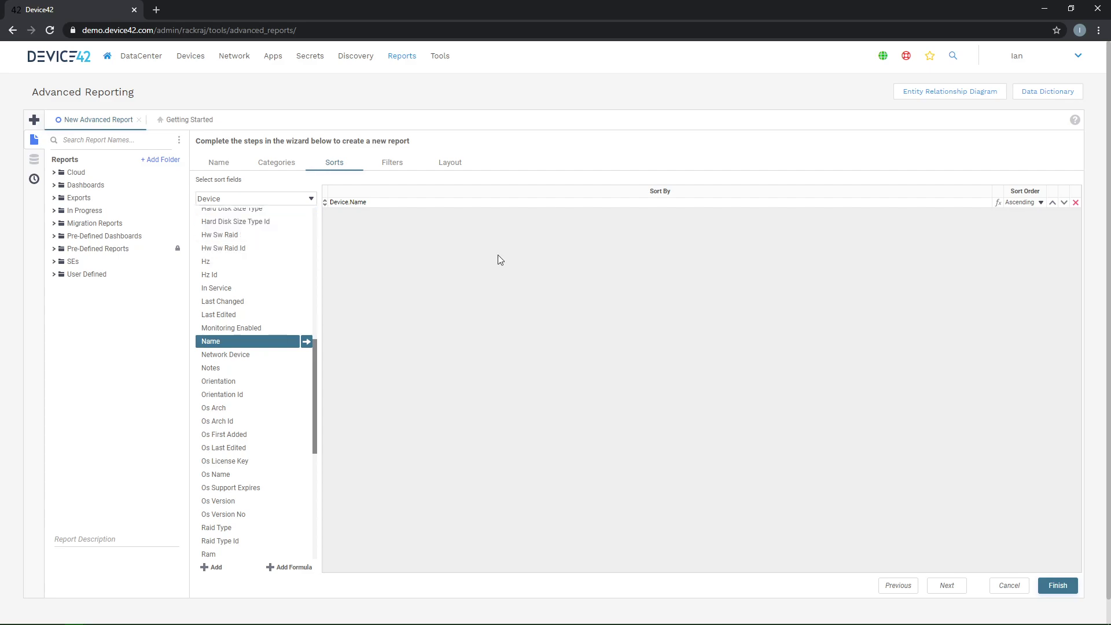
- Add a filter on the Customer or Department Name field with the Contains operator, and continue to the layout
left_click(385, 166)
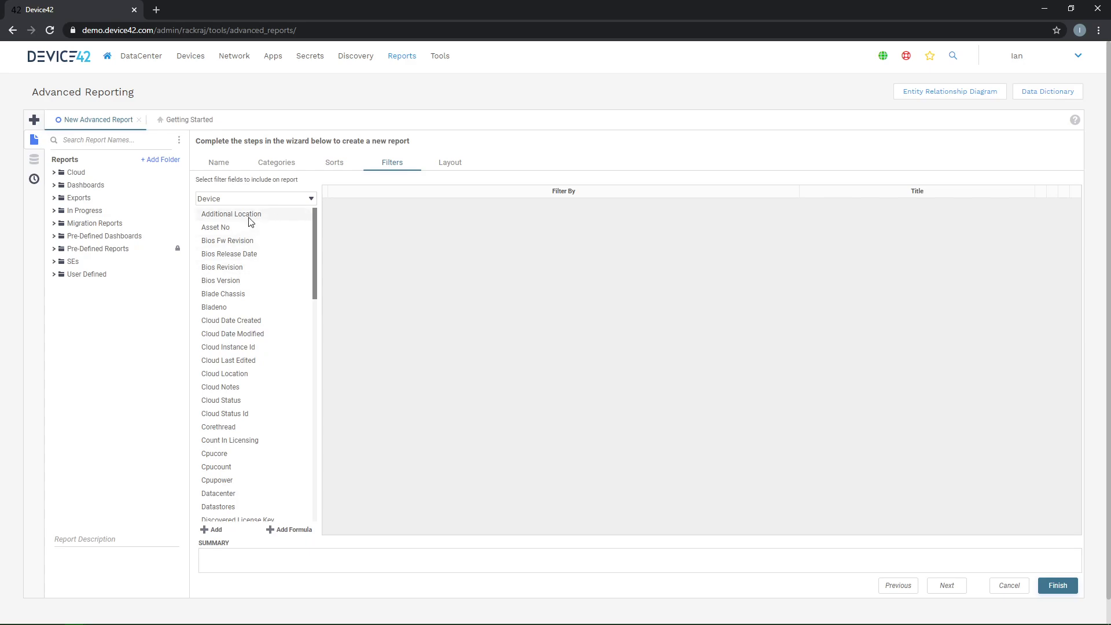
left_click(249, 199)
left_click(248, 230)
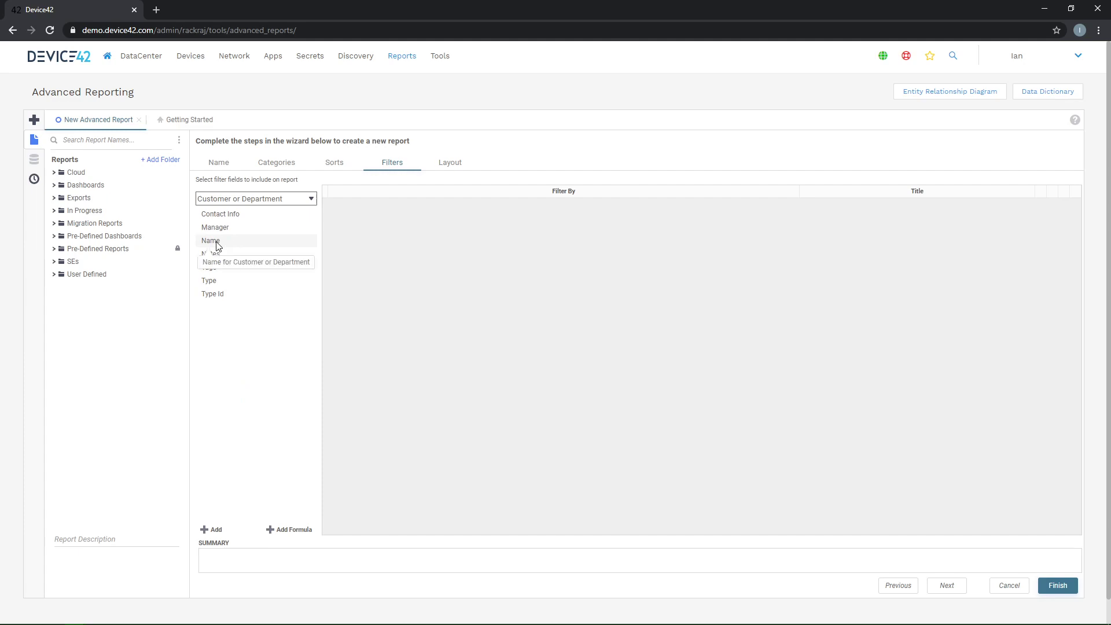
left_click(225, 243)
double_click(225, 245)
left_click(383, 490)
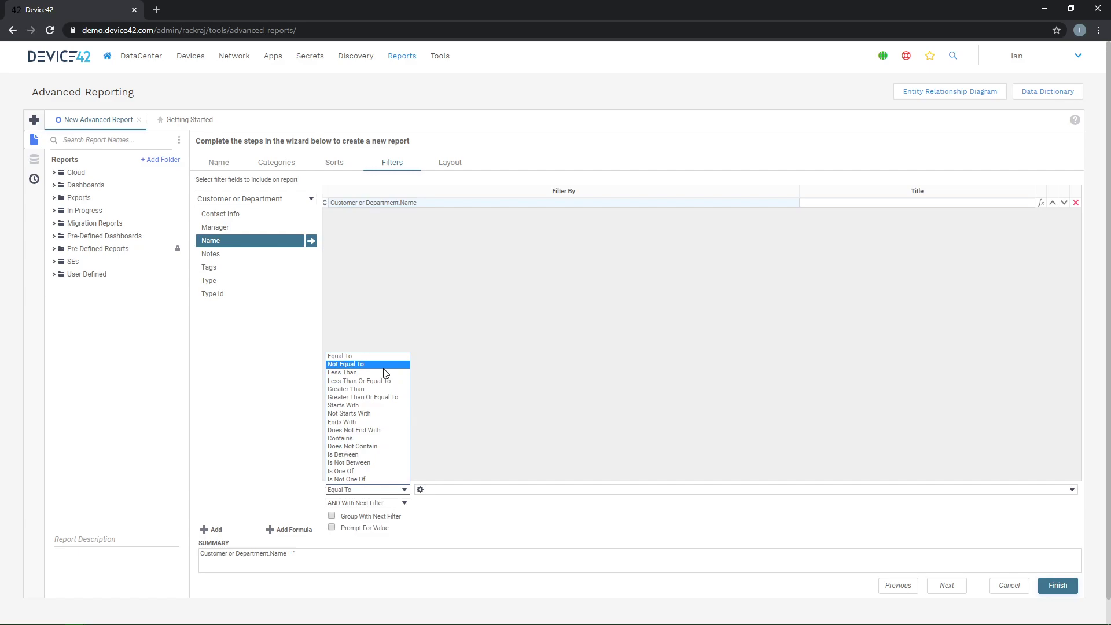
left_click(356, 438)
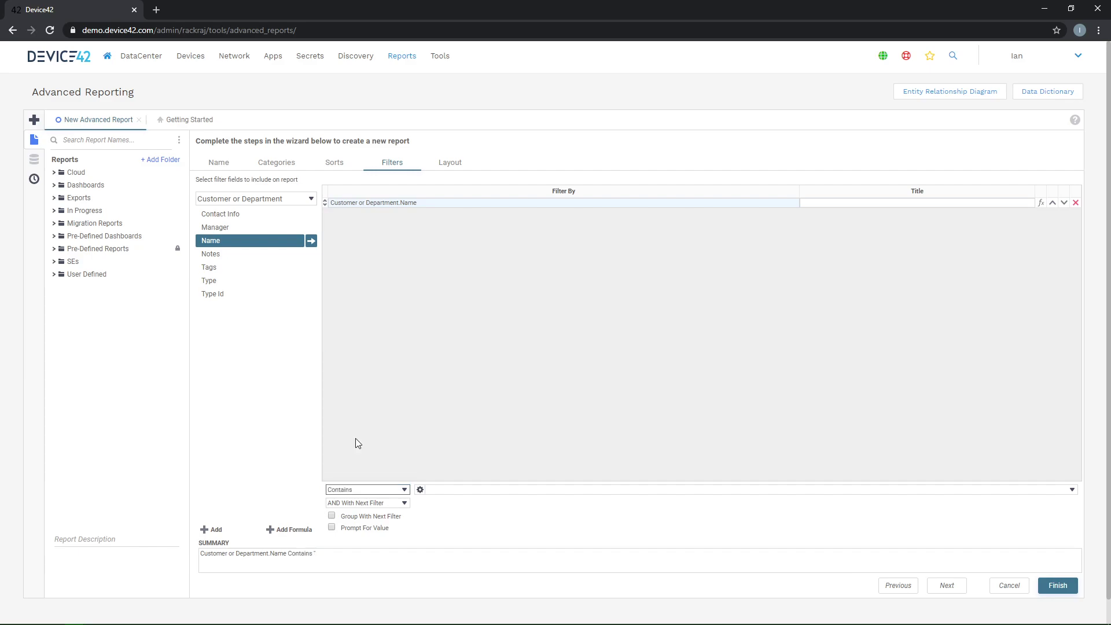
left_click(448, 490)
left_click(948, 586)
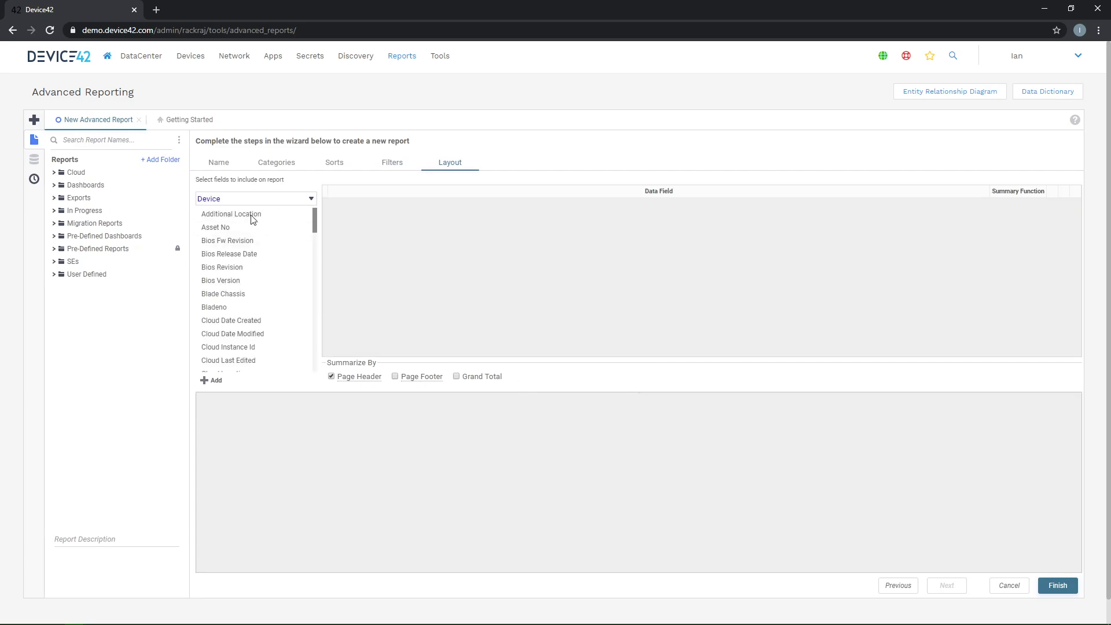
- Add the Device Name and IP Address Ip Address fields to the report layout
scroll(237, 272, "down", 3)
scroll(235, 290, "down", 5)
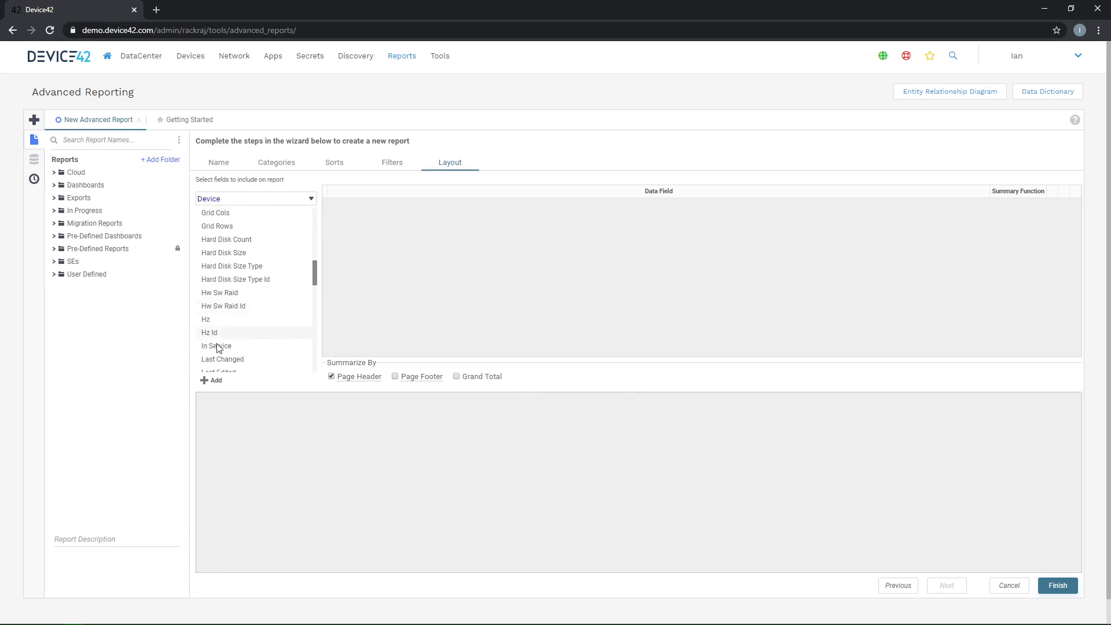
left_click_drag(220, 226, 416, 251)
left_click(273, 198)
left_click(235, 220)
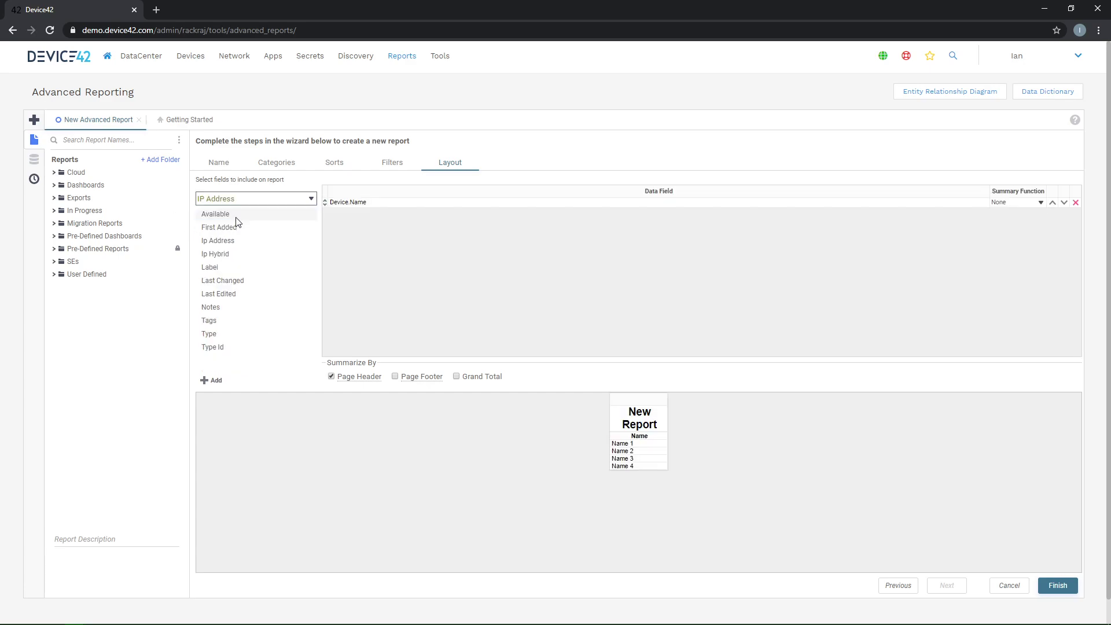
double_click(227, 240)
- Add the Customer or Department Name and Manager fields to the layout, and finish the report wizard
left_click(229, 204)
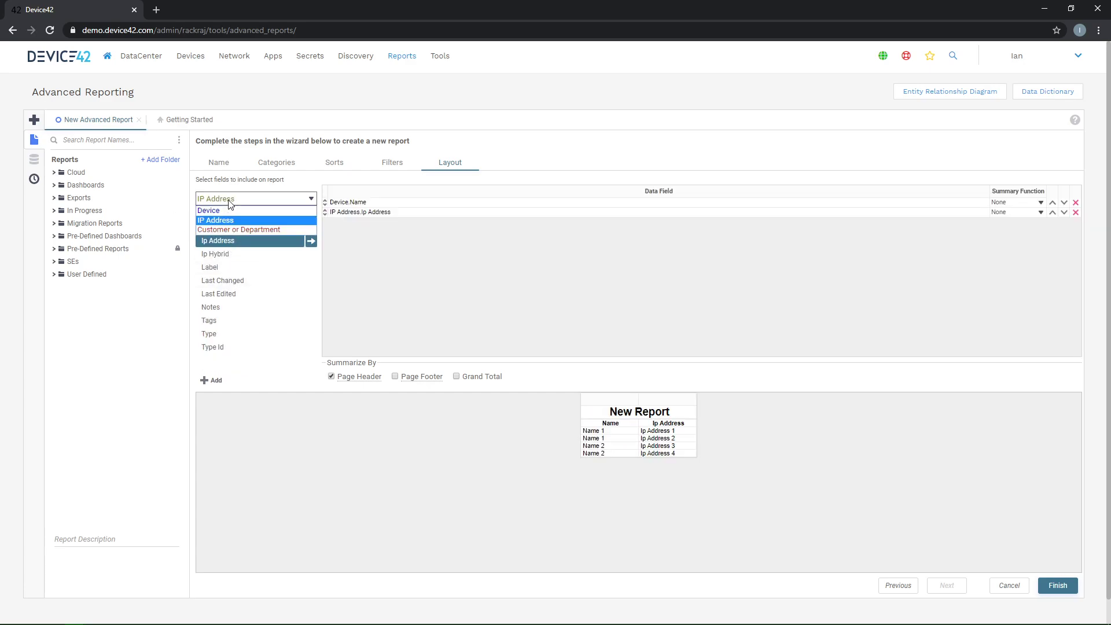
left_click(235, 225)
double_click(235, 241)
double_click(229, 228)
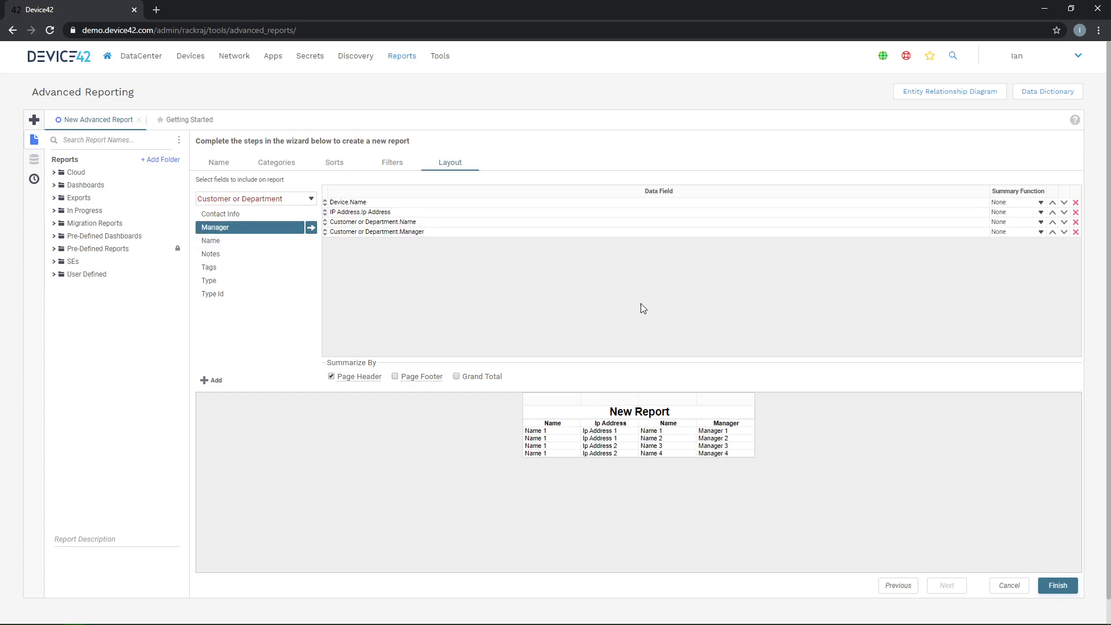
left_click(1057, 587)
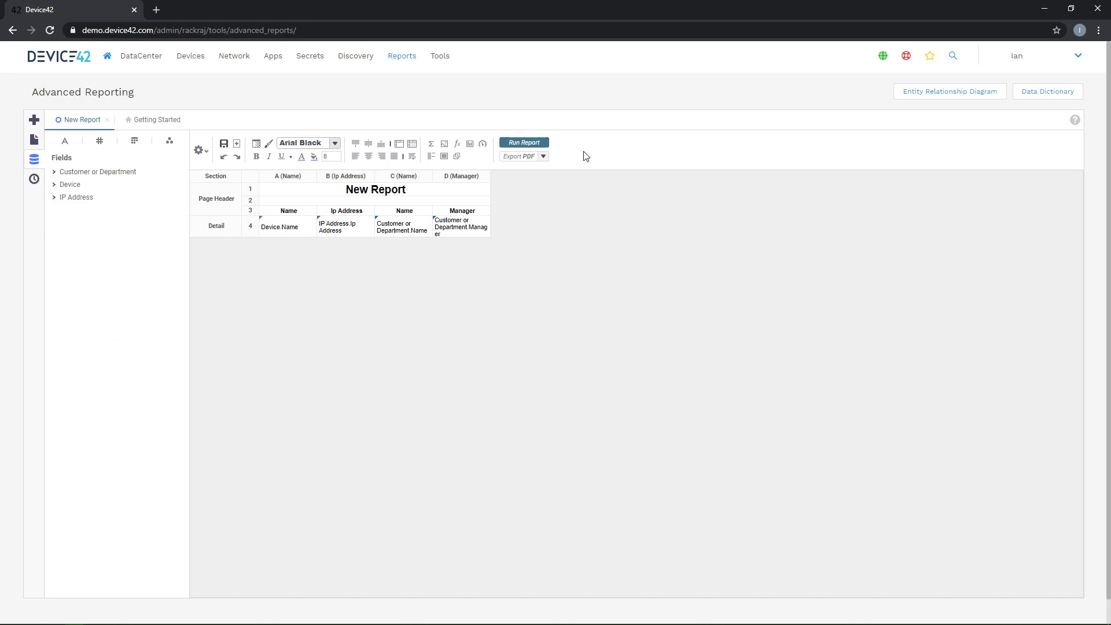
- Rename the header above the Device.Name column to "Device"
left_click(545, 157)
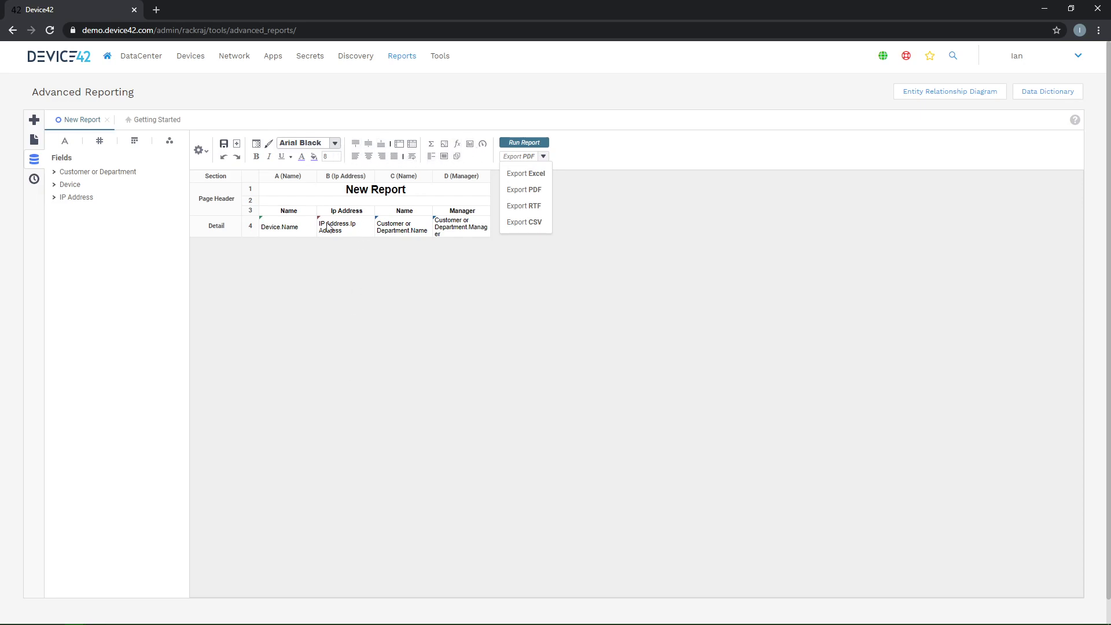
double_click(295, 210)
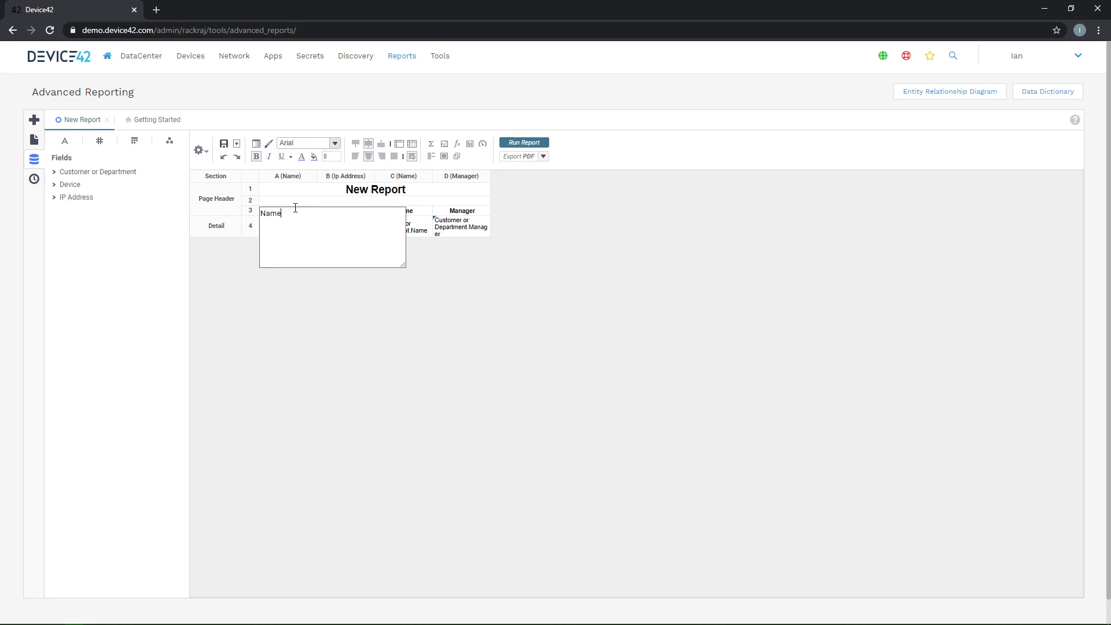
type("Device")
left_click(311, 338)
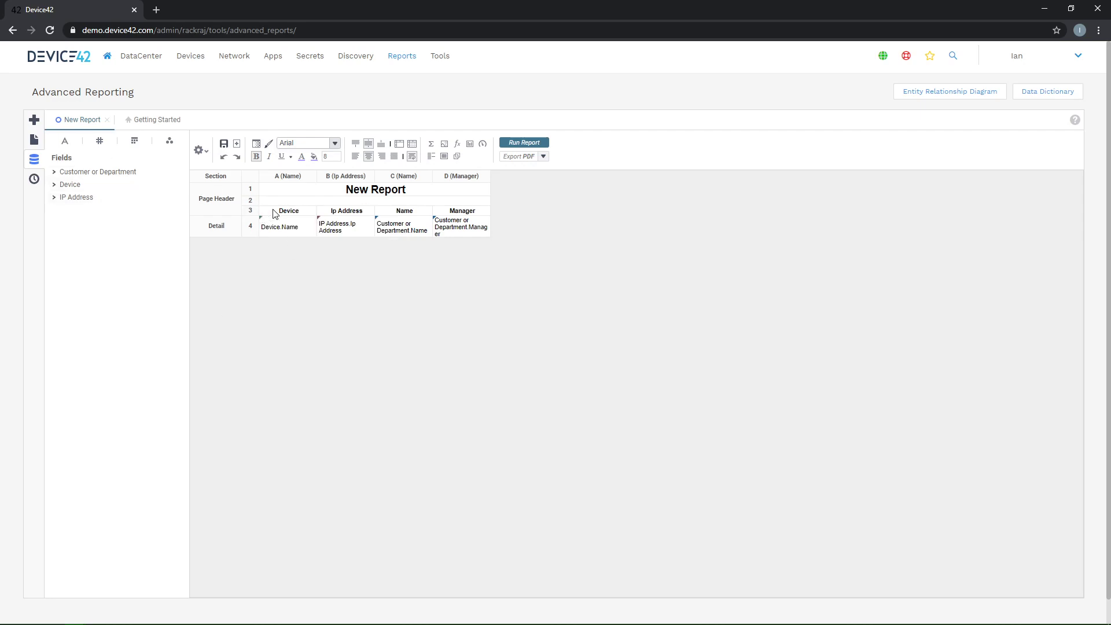
- Rename the header above the Customer or Department Name column to "Customer" and save the report
double_click(412, 211)
left_click_drag(413, 212, 374, 215)
double_click(402, 216)
double_click(406, 213)
key("ctrl+a")
type("Customer")
key("Return")
left_click(223, 145)
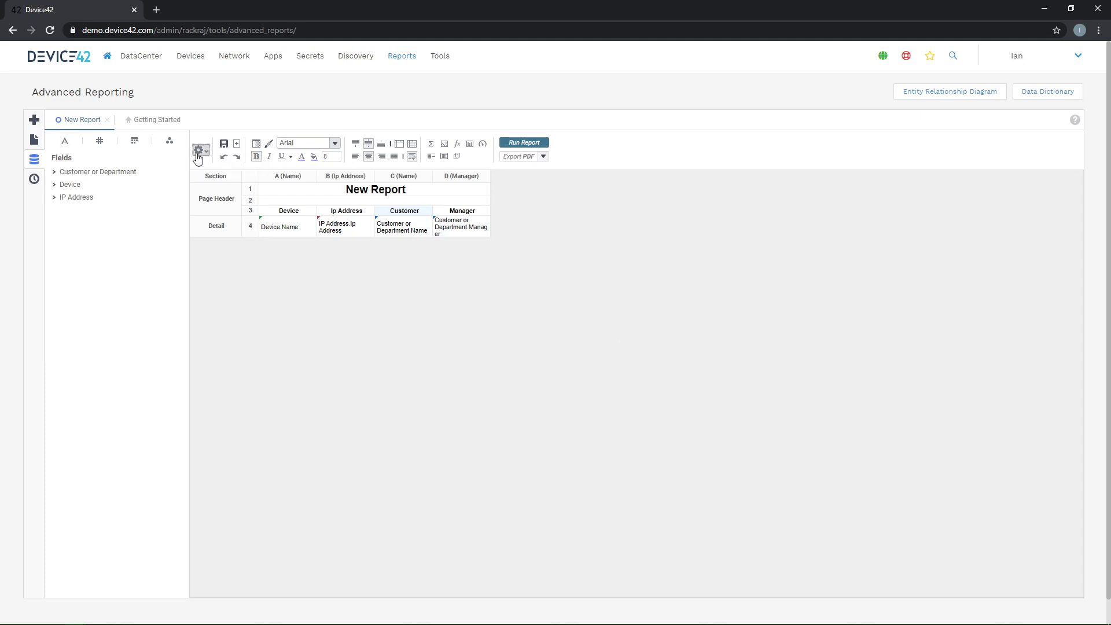
- Run the new report to view the device, IP address, customer and manager listing
left_click(198, 152)
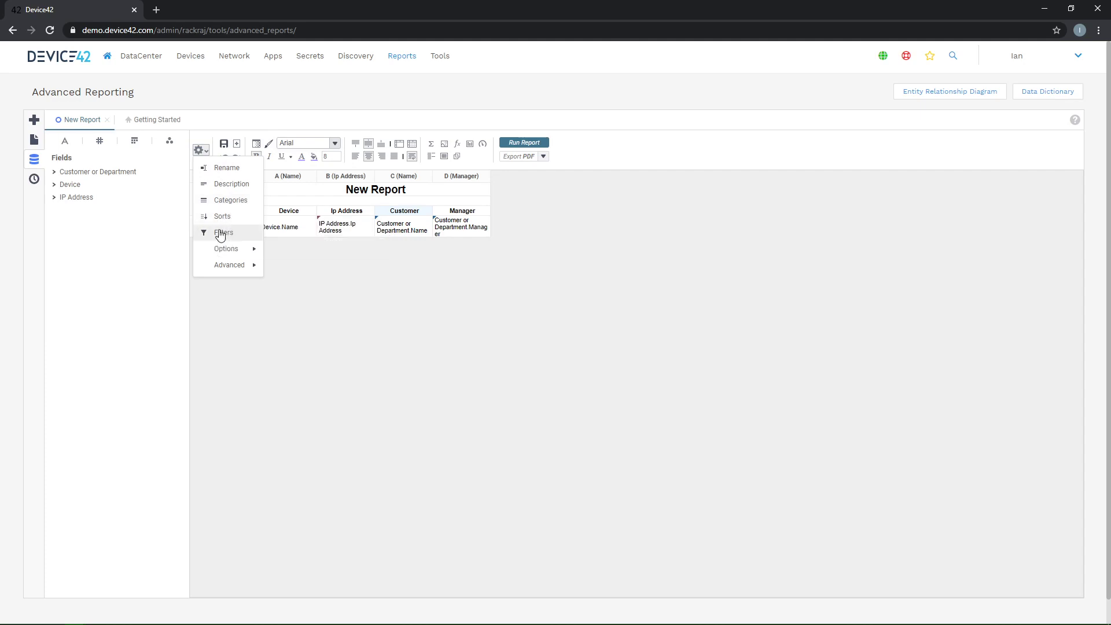
left_click(333, 285)
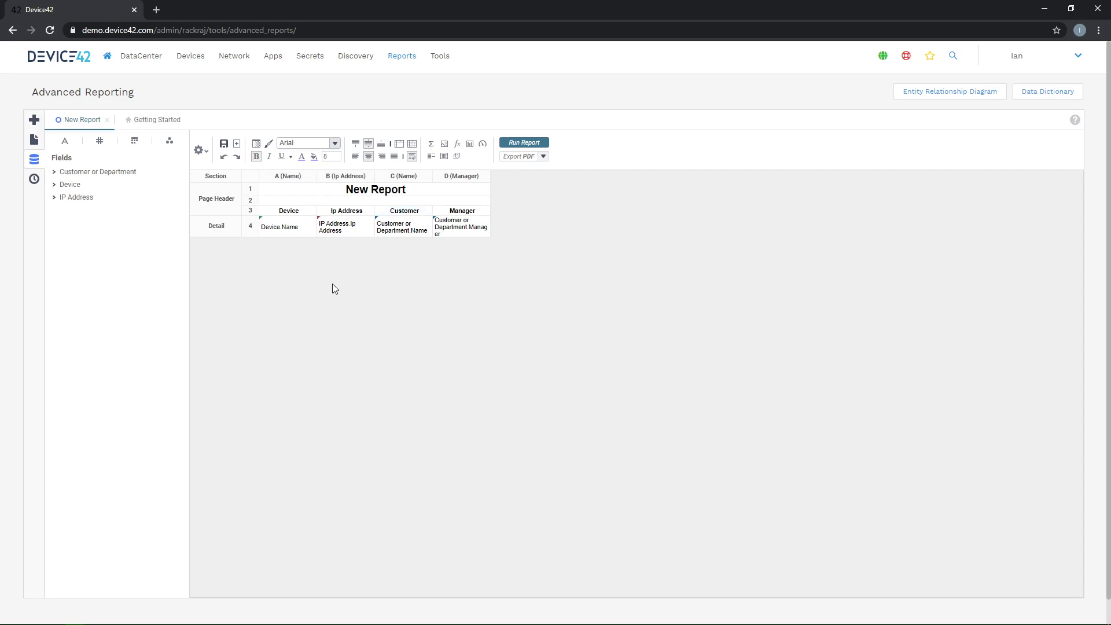
left_click(523, 142)
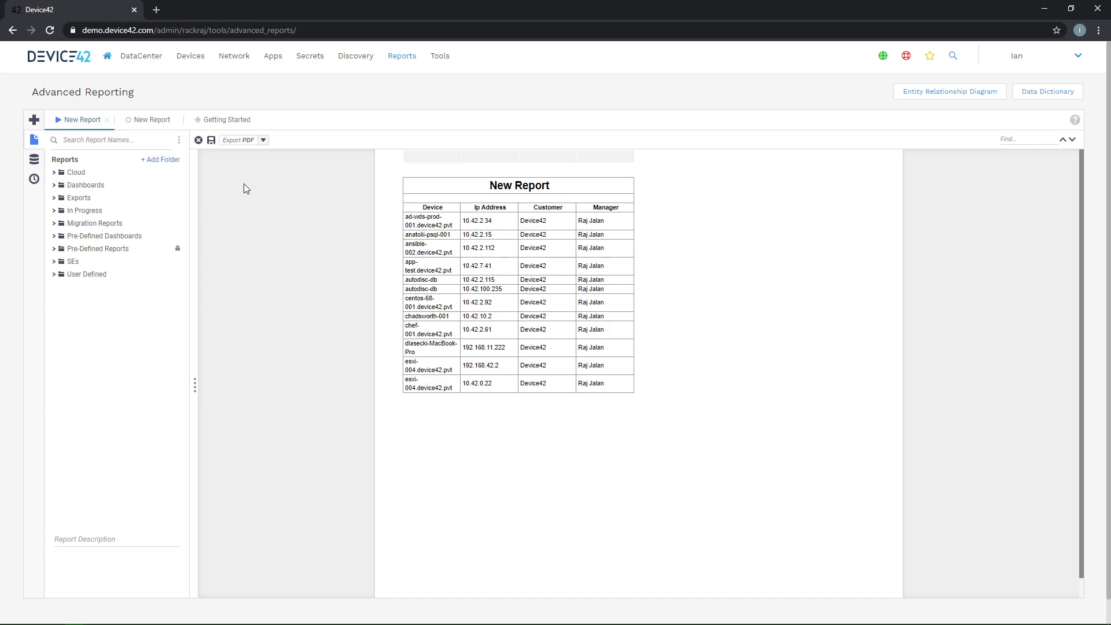
- Run the Rack Inventory Report from the Data Center Infrastructure Management folder of the Pre-Defined Reports
left_click(54, 237)
left_click(54, 238)
left_click(54, 249)
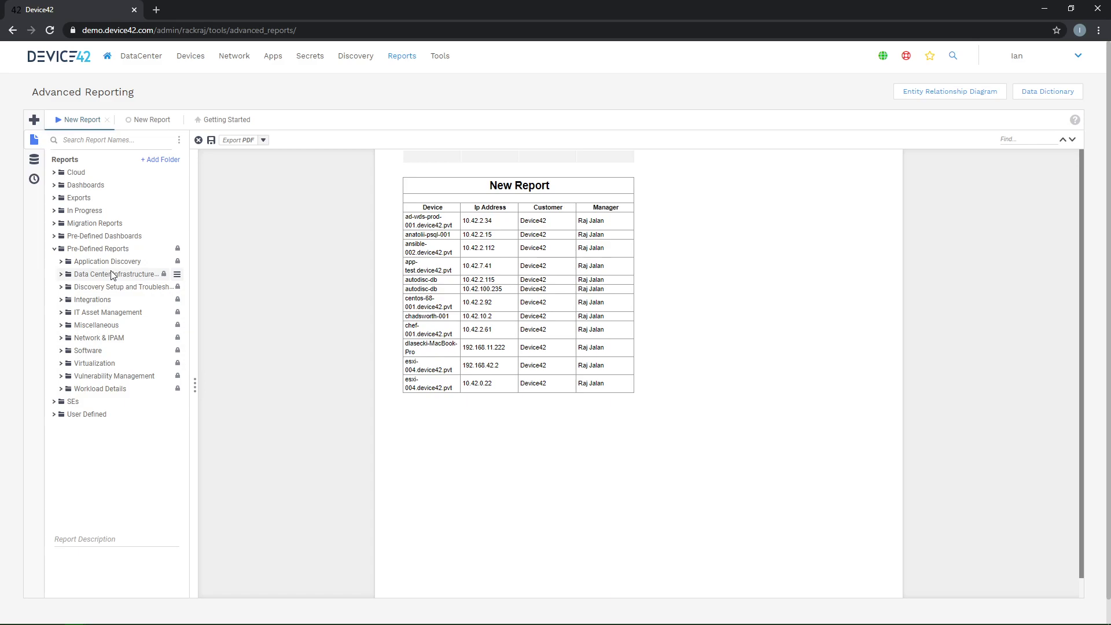
left_click(60, 276)
left_click(178, 287)
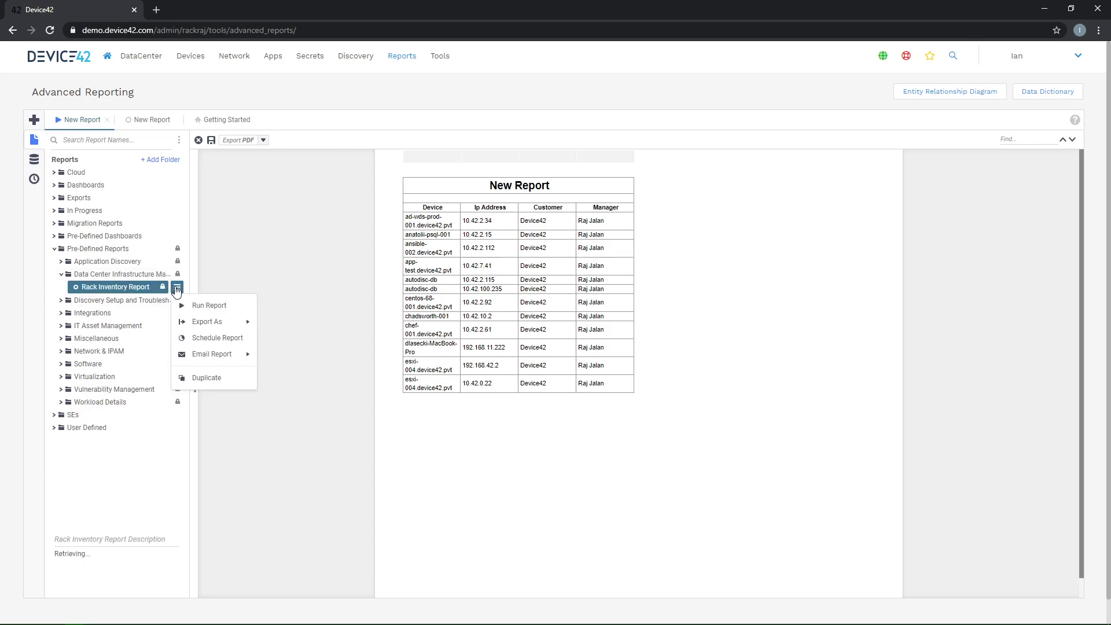
left_click(193, 305)
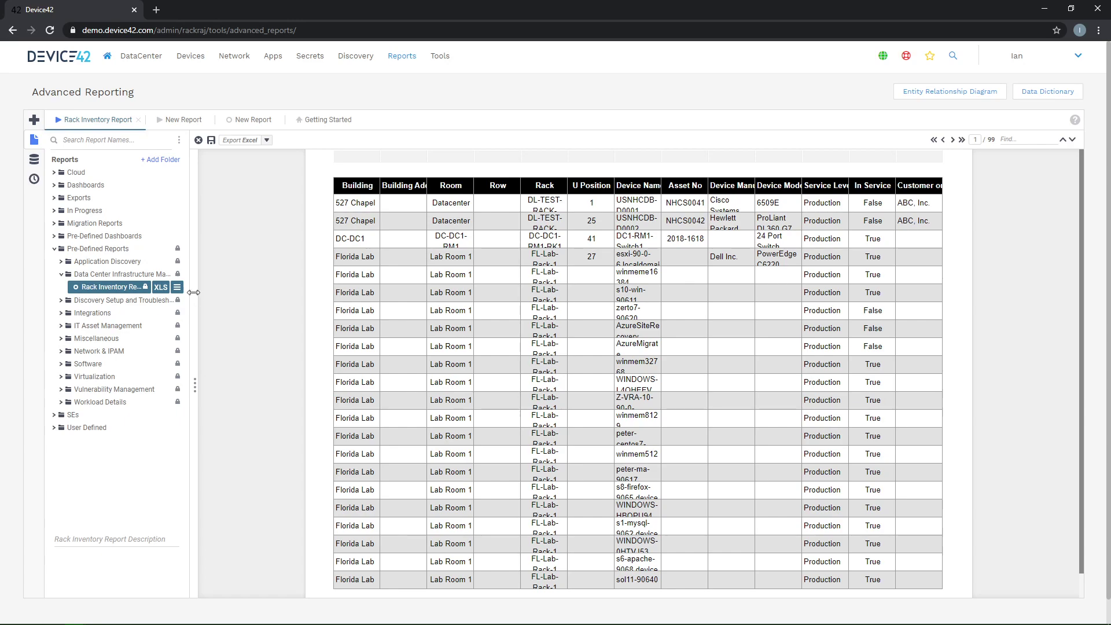
- Duplicate the Rack Inventory Report as "Modified Rack Inventory Report" into the account owner's personal folder under SEs
left_click(177, 288)
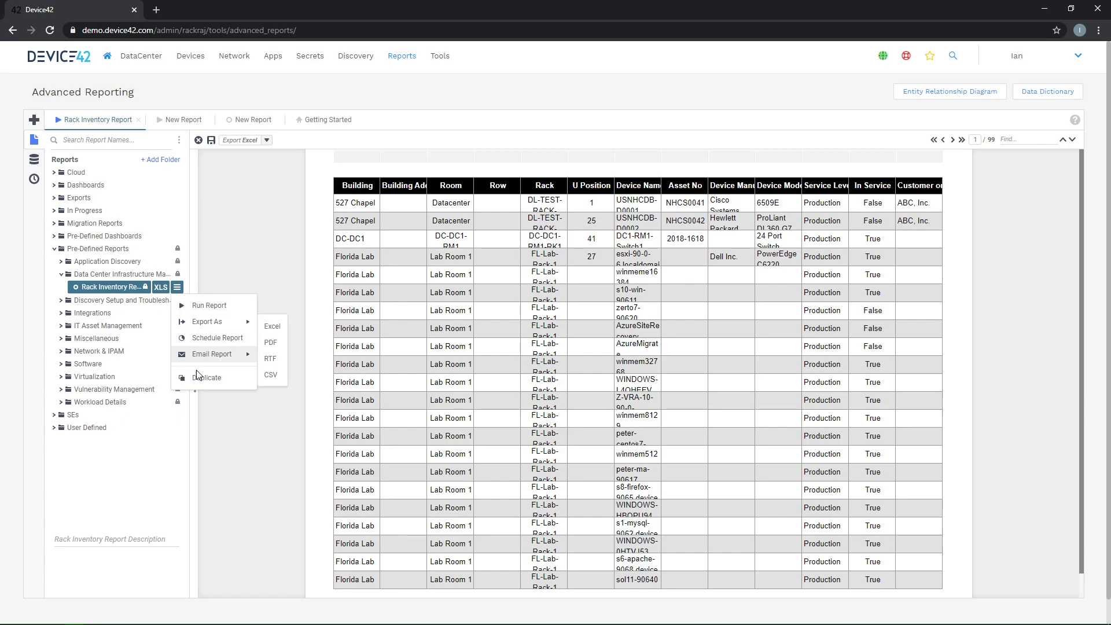
left_click(224, 383)
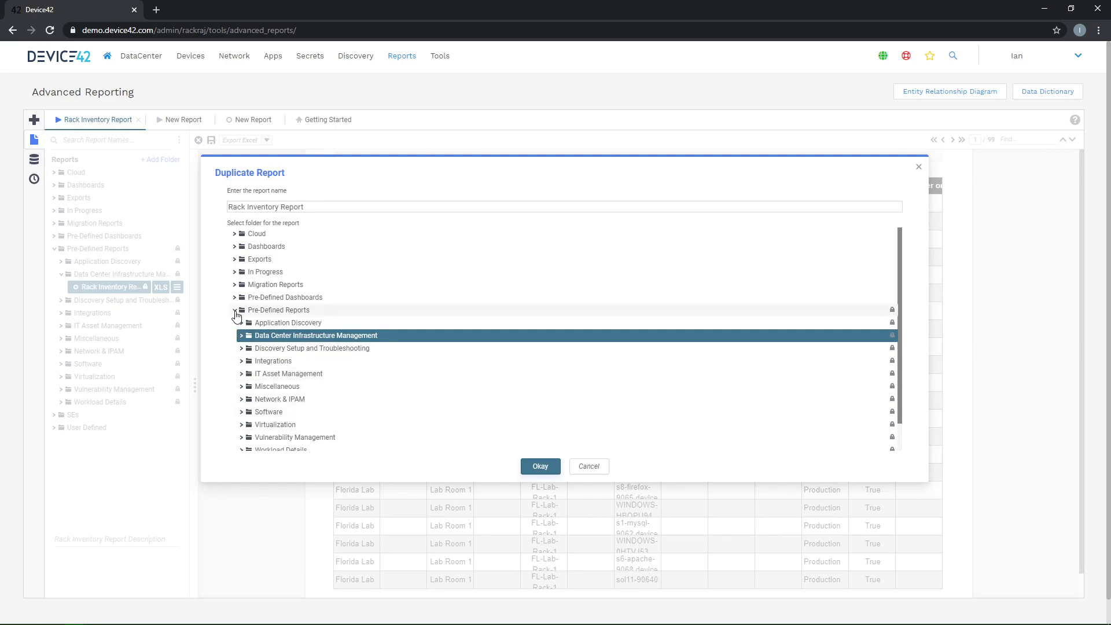
left_click(235, 310)
left_click(235, 324)
left_click(234, 323)
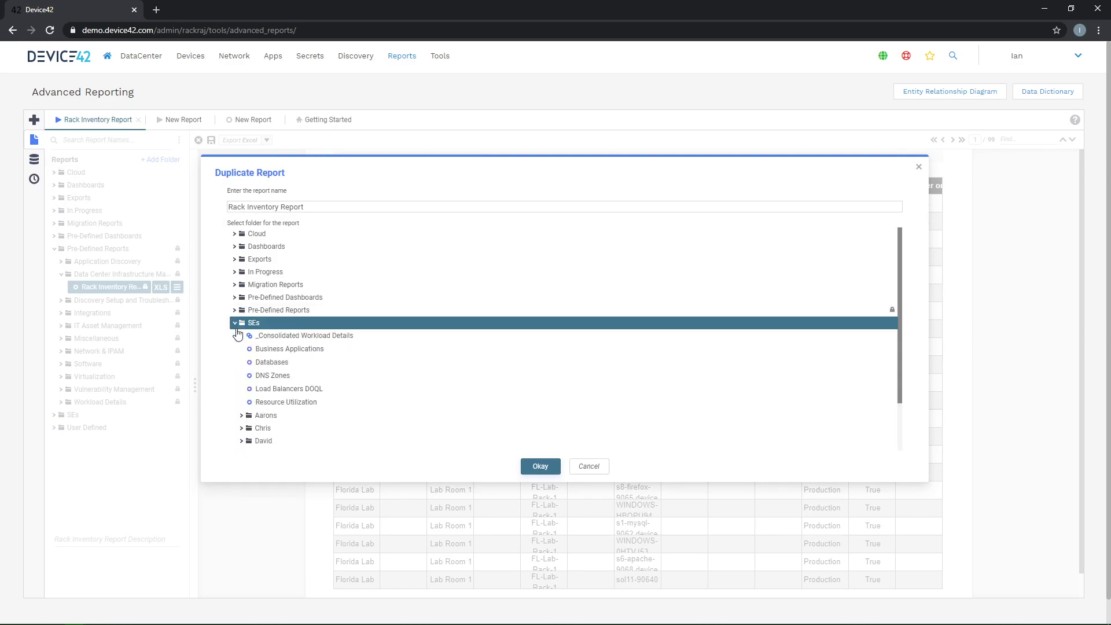
scroll(260, 367, "down", 2)
left_click(273, 418)
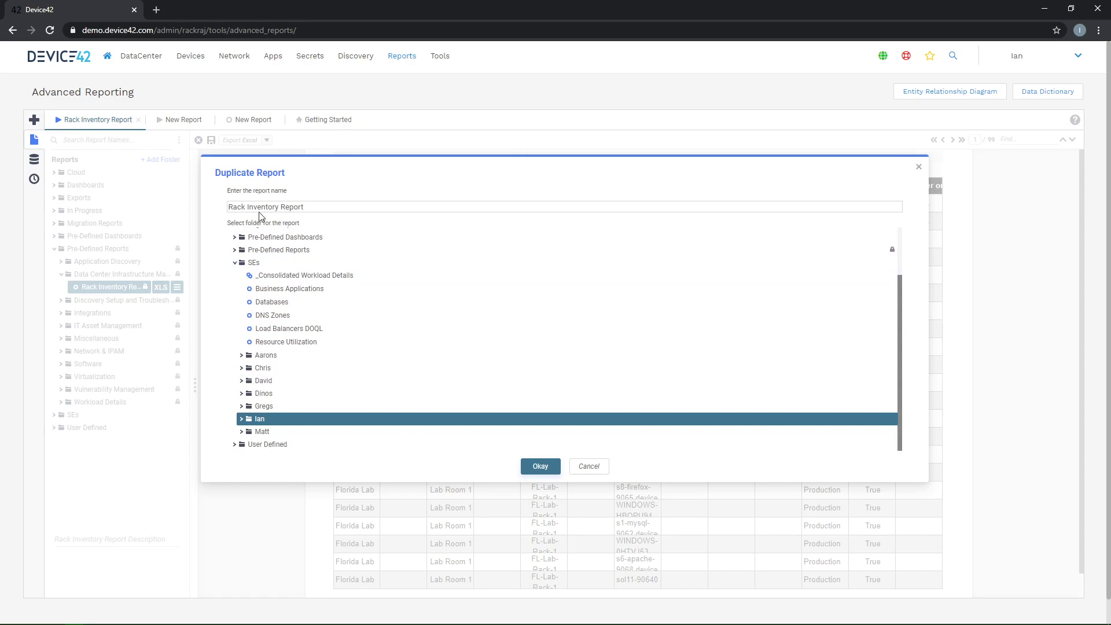
left_click(230, 207)
type("Modified")
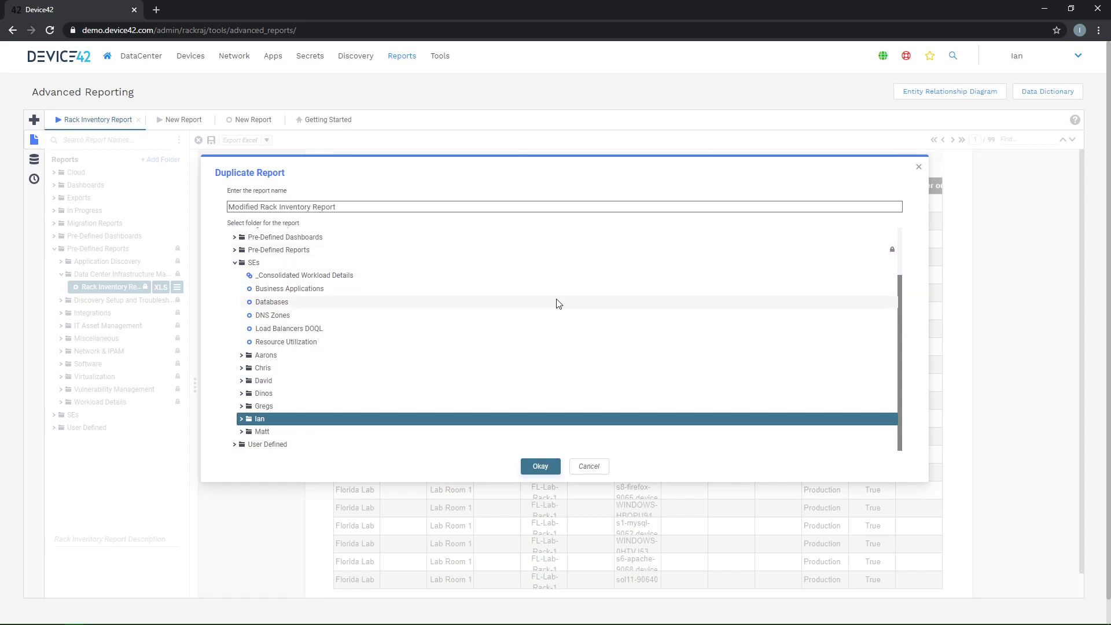
left_click(539, 468)
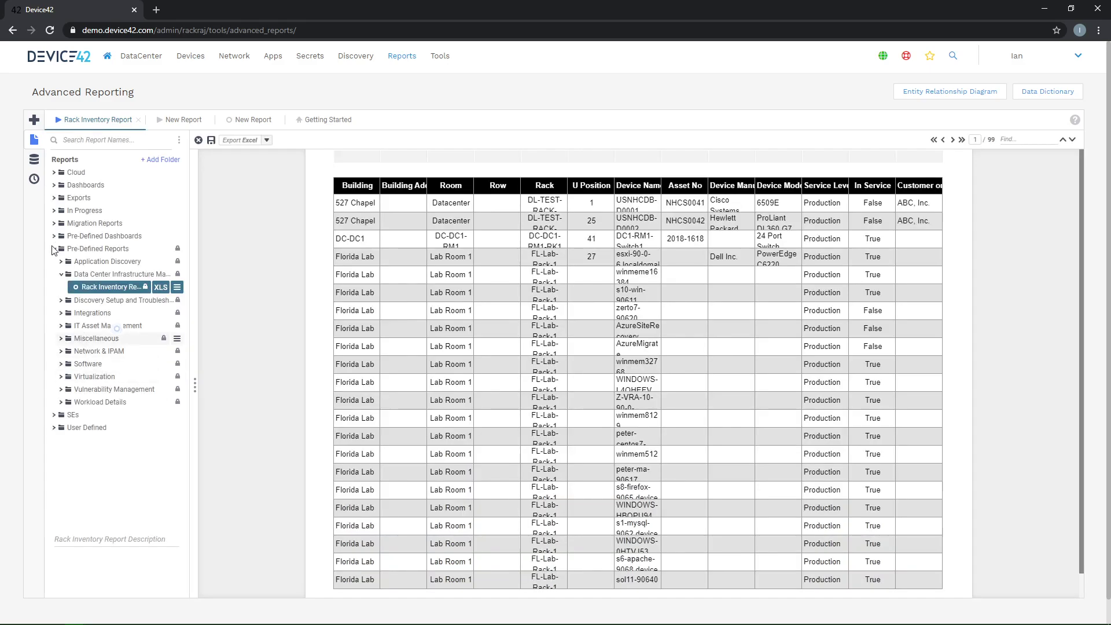
- Open the Modified Rack Inventory Report from the personal folder under SEs for editing
left_click(54, 249)
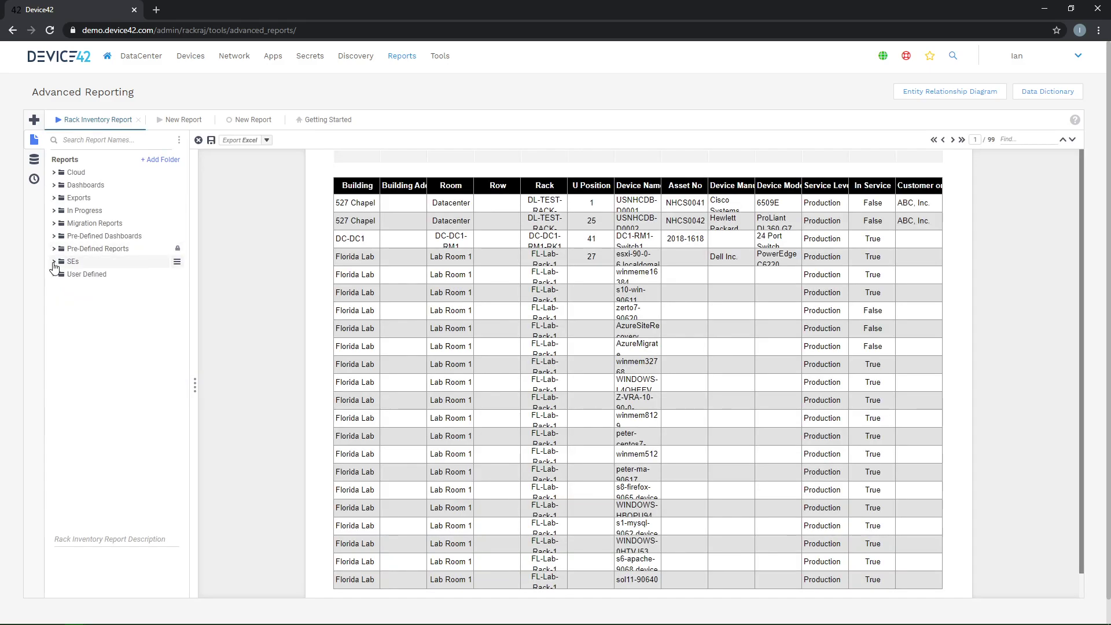
left_click(54, 261)
left_click(81, 423)
left_click(61, 418)
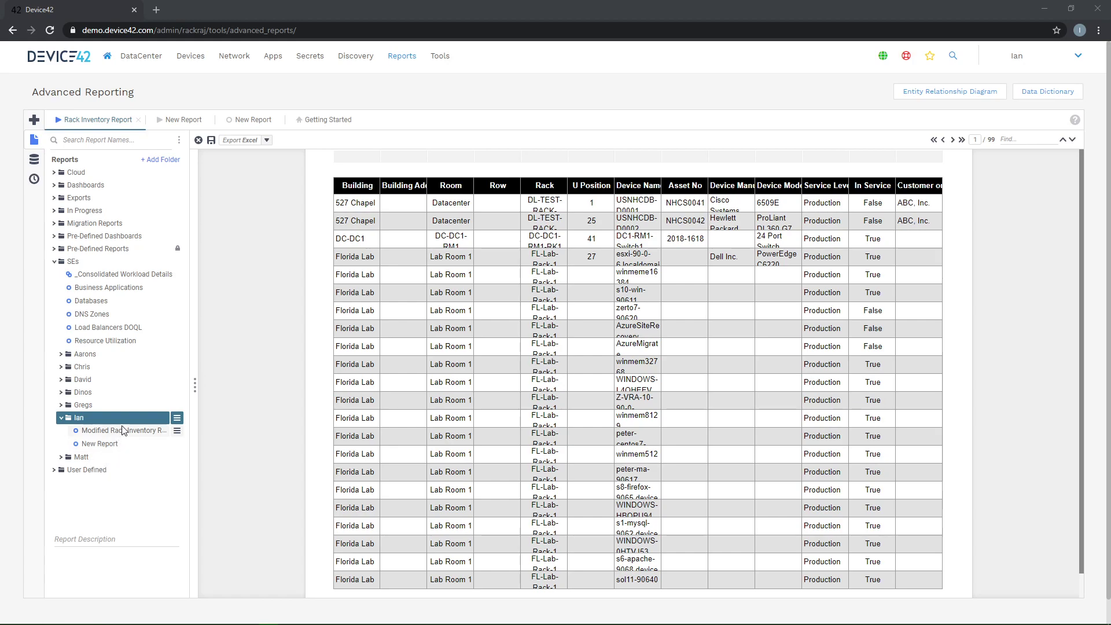
left_click(177, 432)
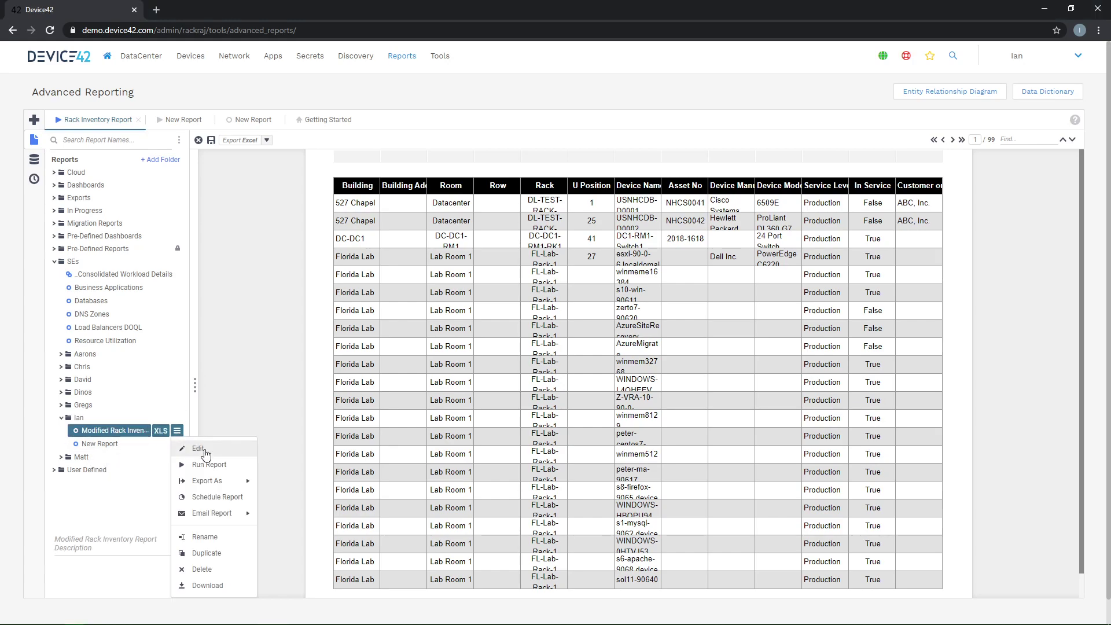
left_click(192, 454)
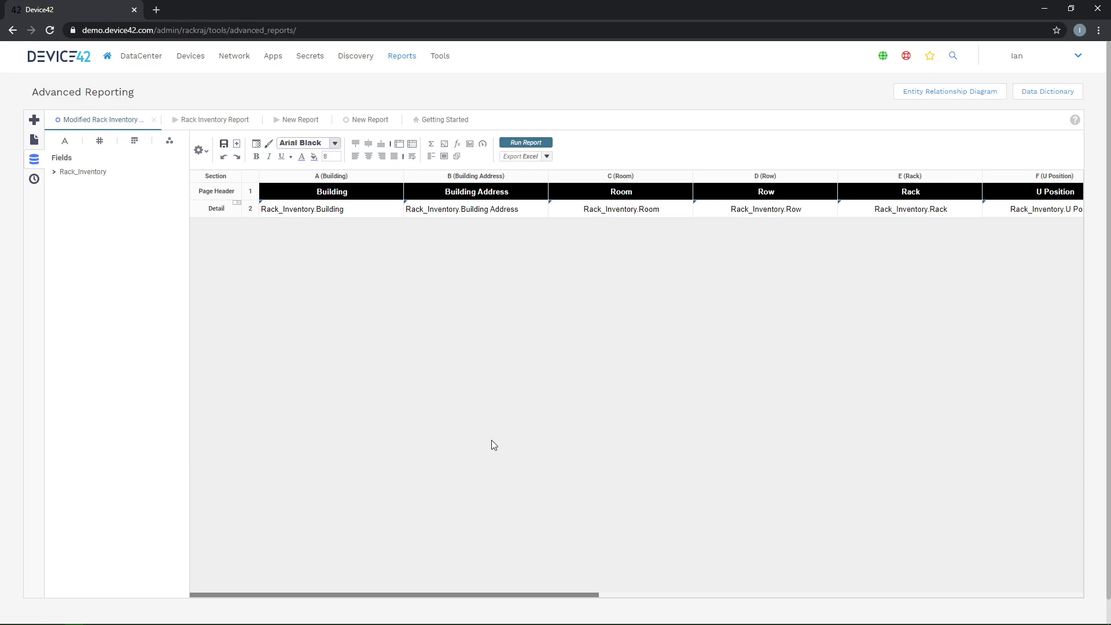
- Open the Data Dictionary, and select the entire custom SQL query of the report's Rack_Inventory category
left_click(1034, 98)
left_click(202, 151)
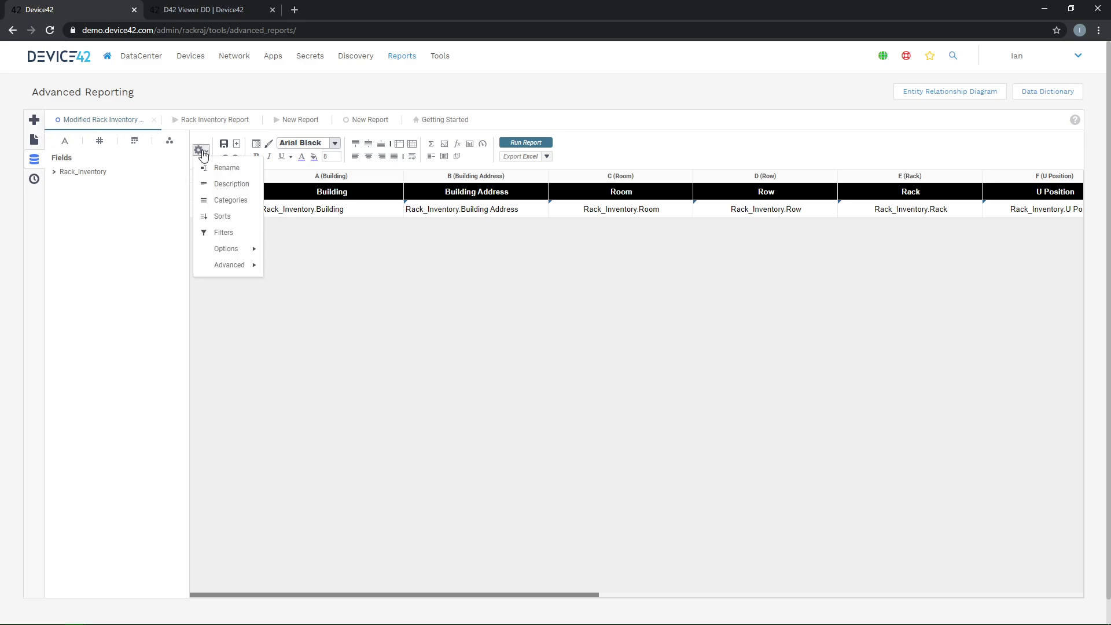
mouse_move(231, 249)
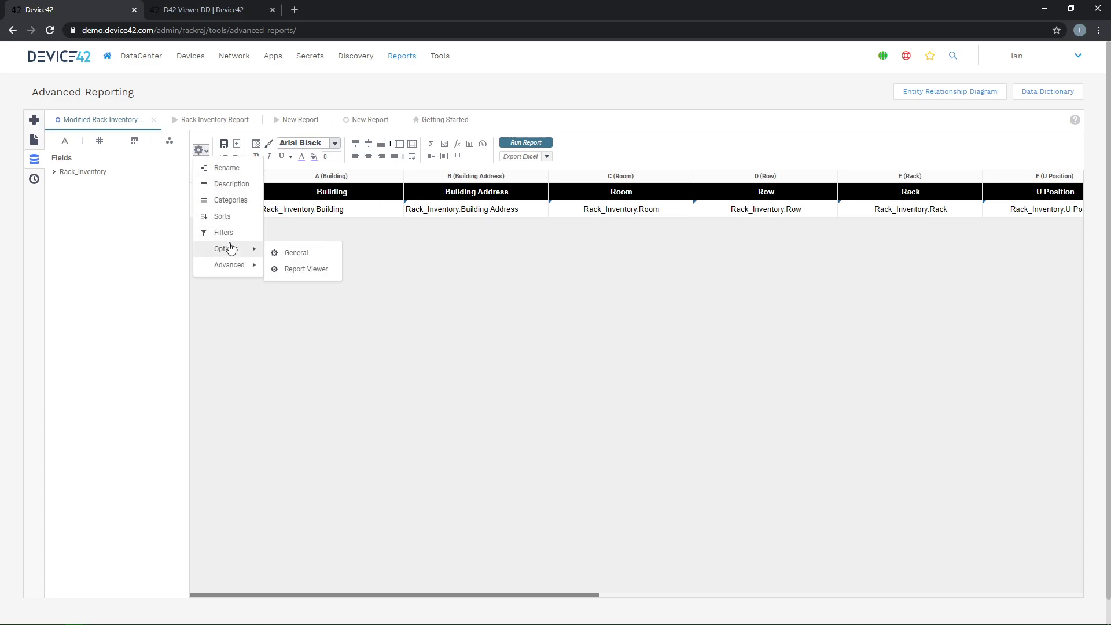
left_click(228, 201)
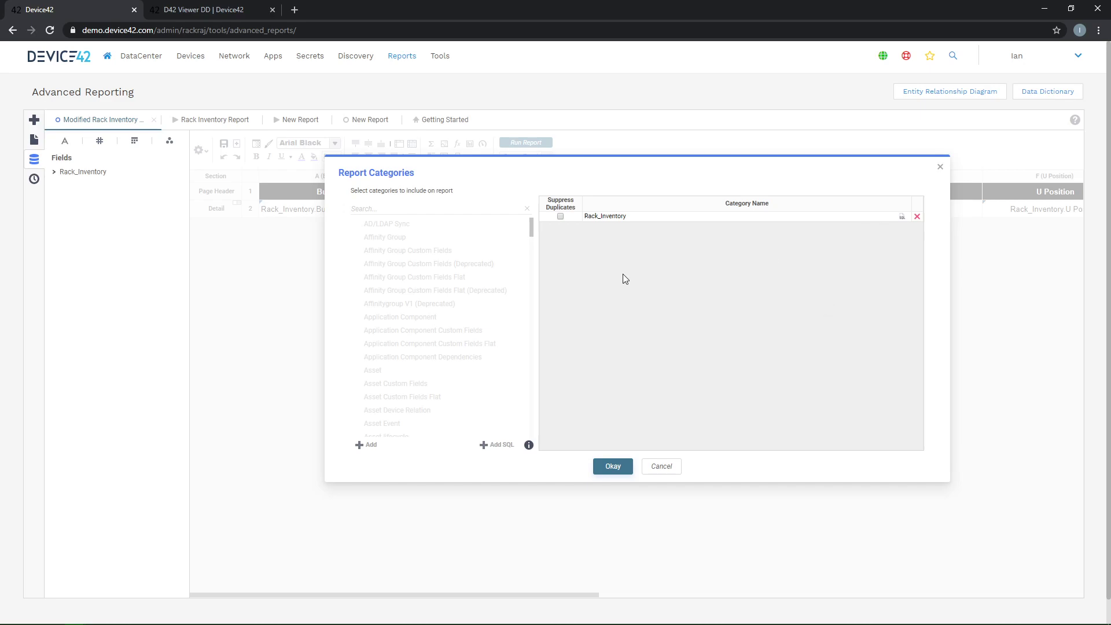
left_click(901, 217)
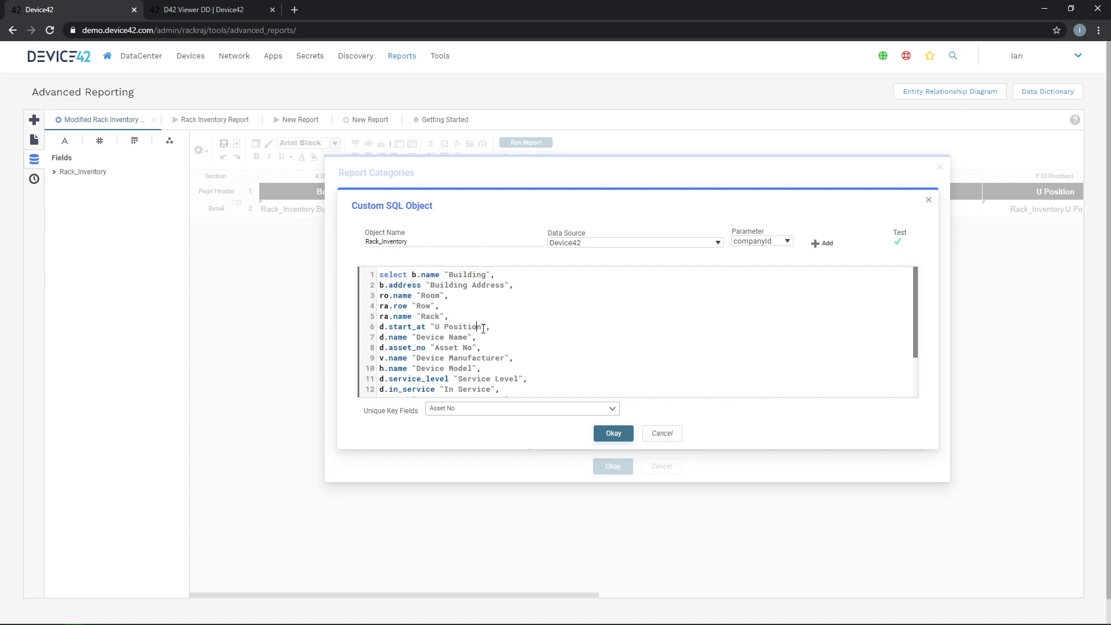
key("ctrl+a")
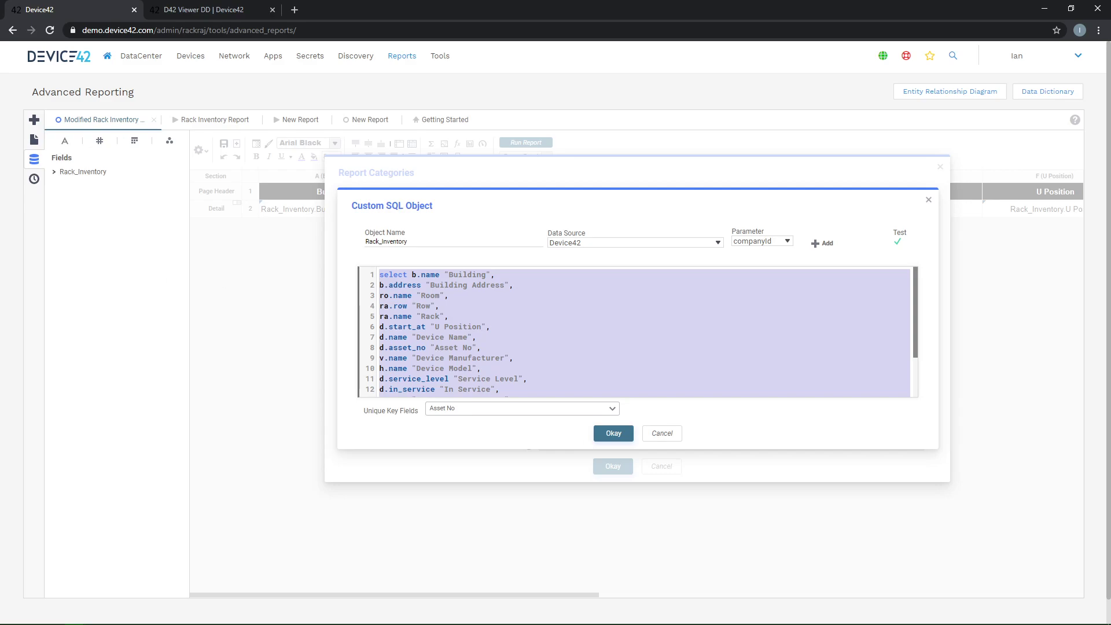
- Switch to Notepad++ and try deleting the commented-out Building and Building Address columns from the query
key("alt+Tab")
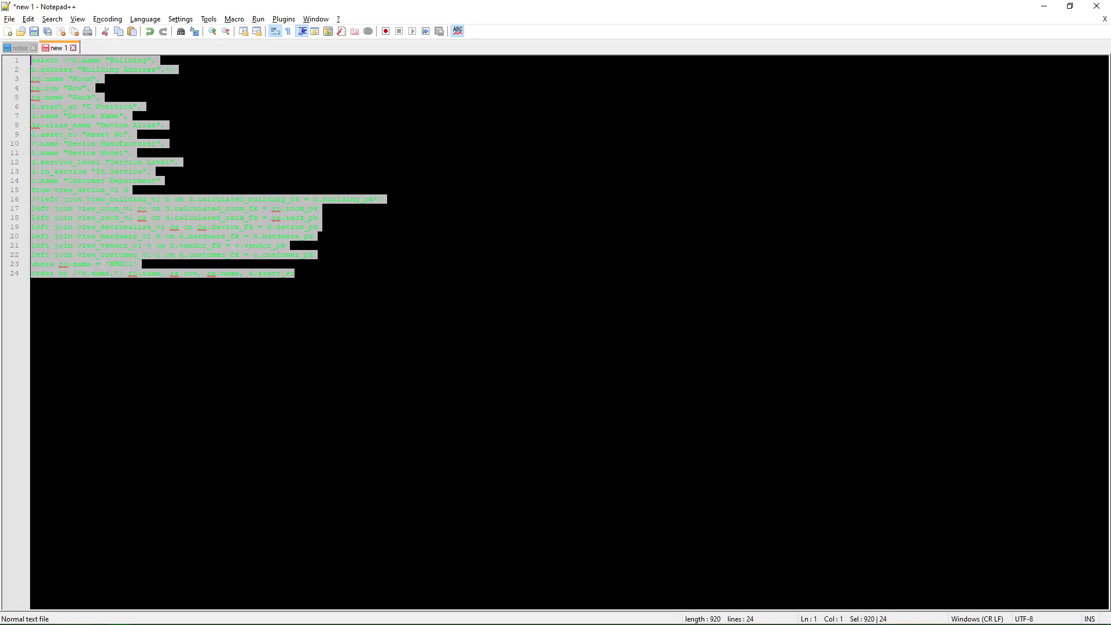
left_click(308, 218)
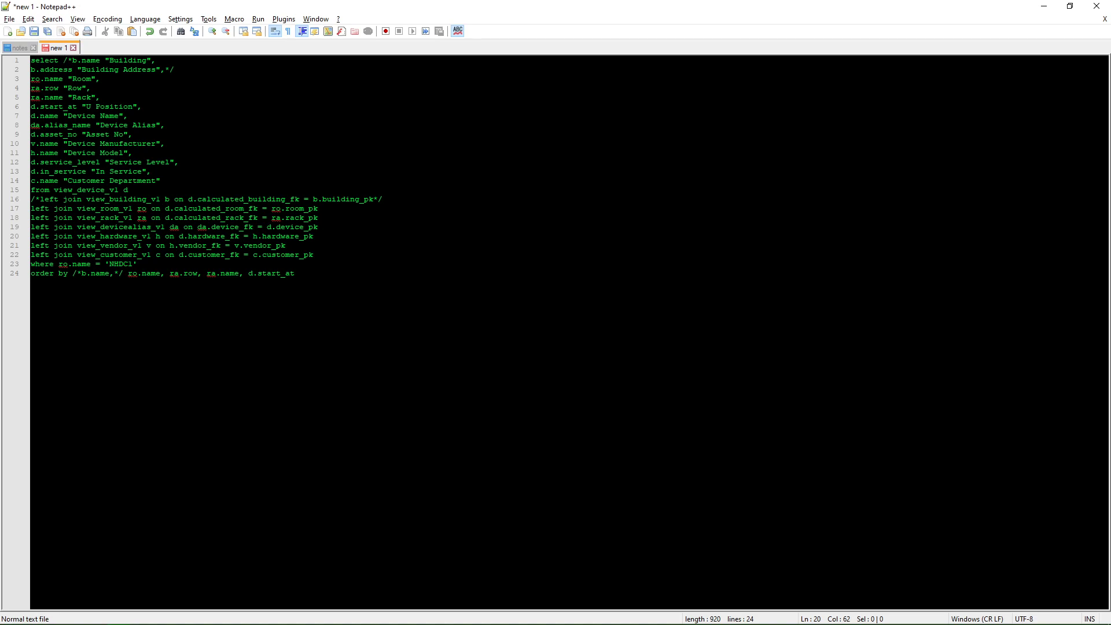
left_click_drag(174, 70, 63, 60)
key("Delete")
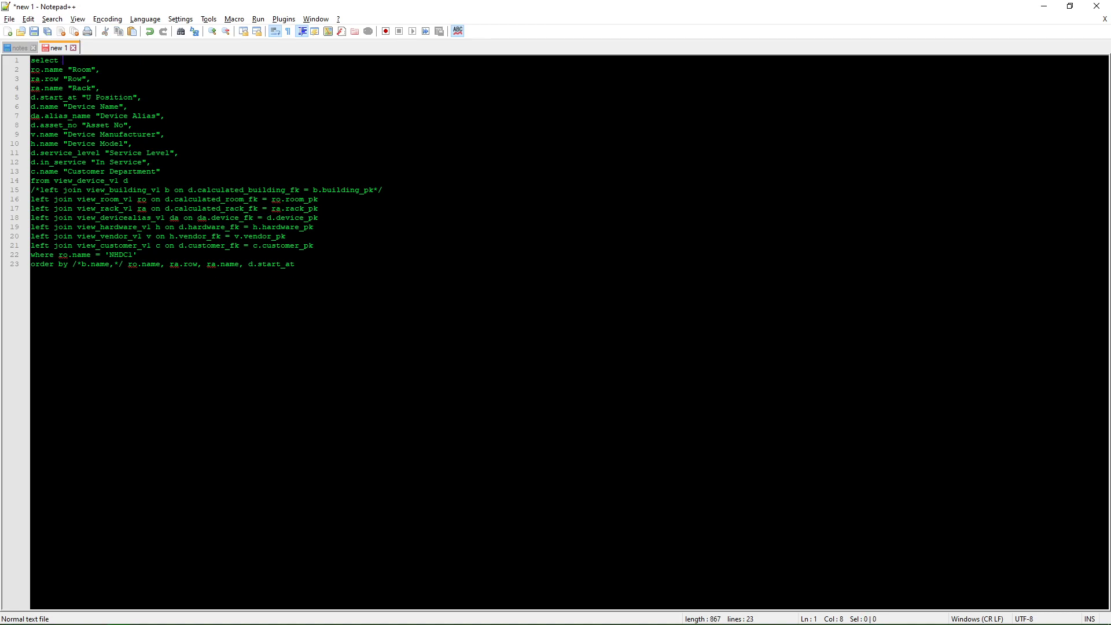
key("ctrl+z")
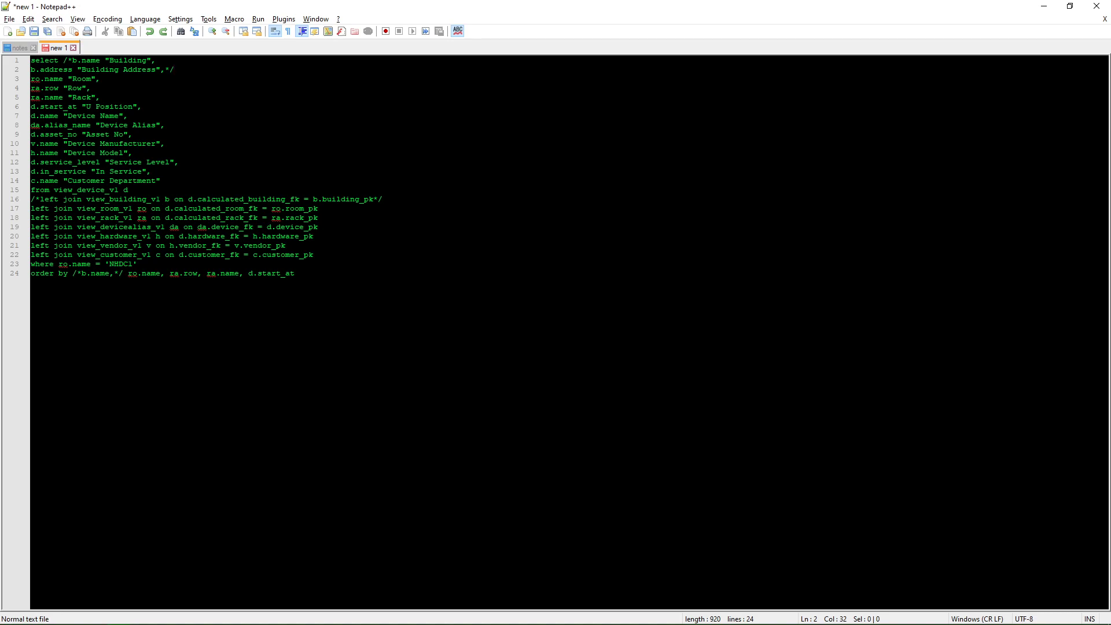
- Switch to the browser's Data Dictionary, find view_devicealias and highlight its alias_name column
key("alt+Tab")
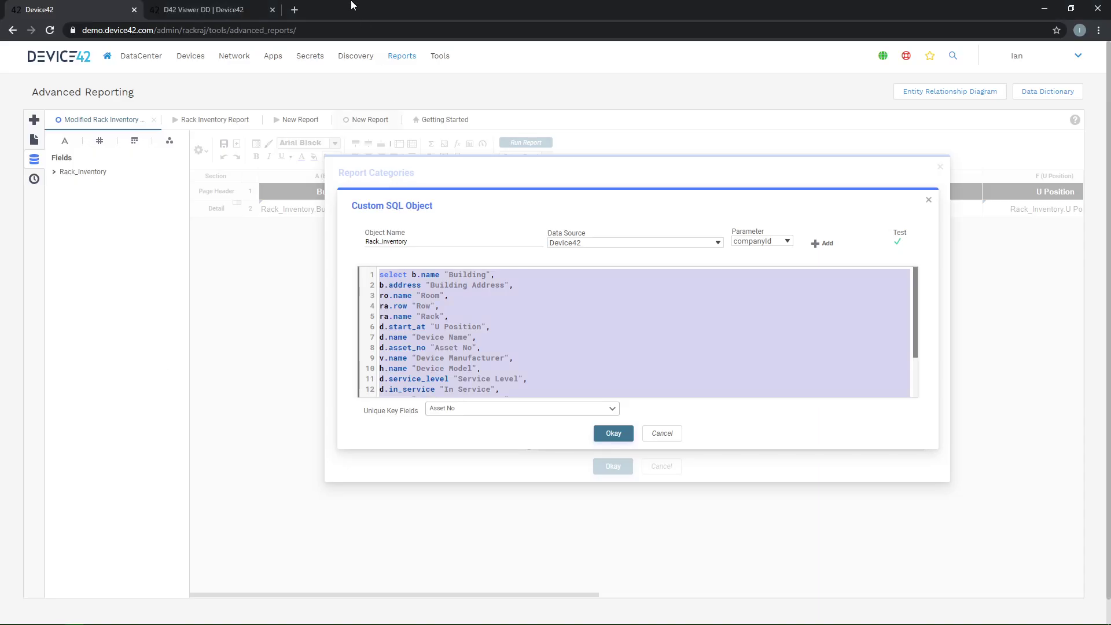
left_click(199, 9)
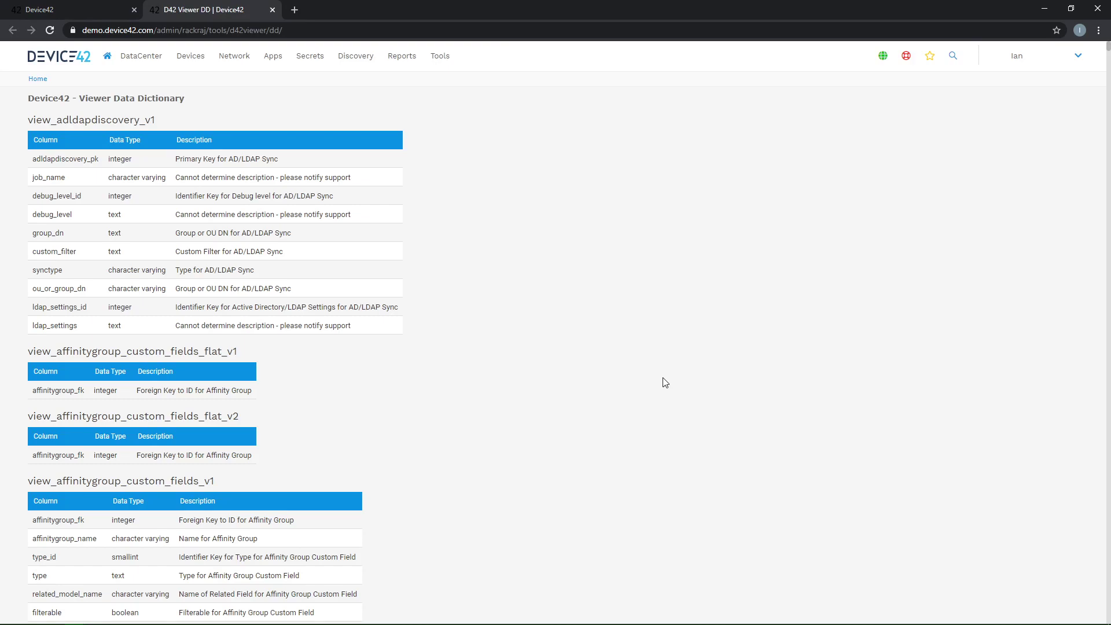
key("ctrl+f")
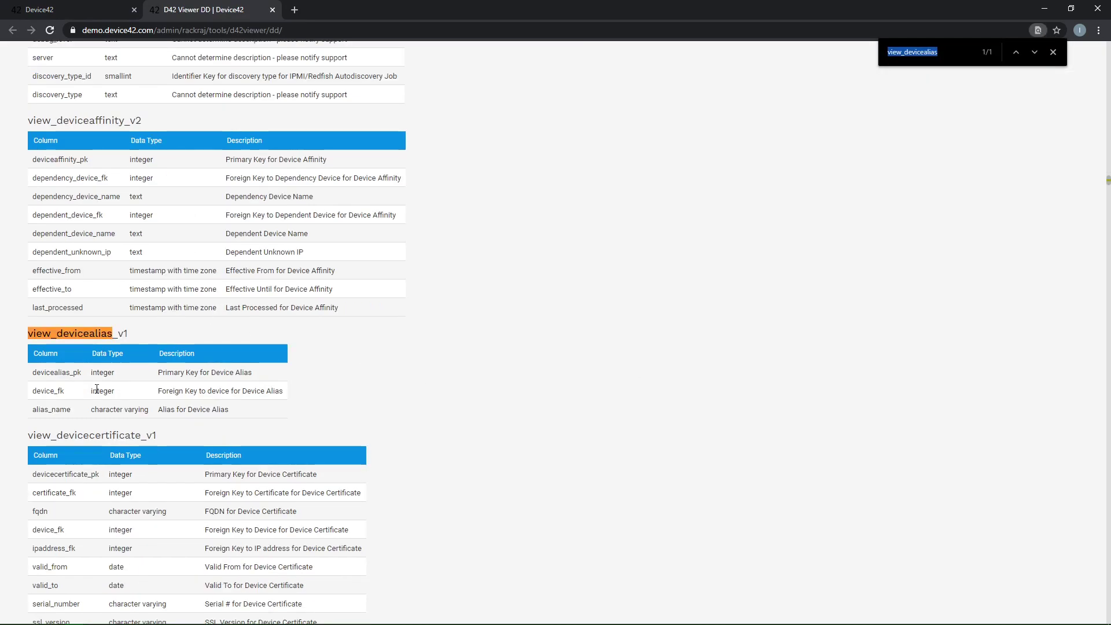
left_click_drag(72, 411, 33, 414)
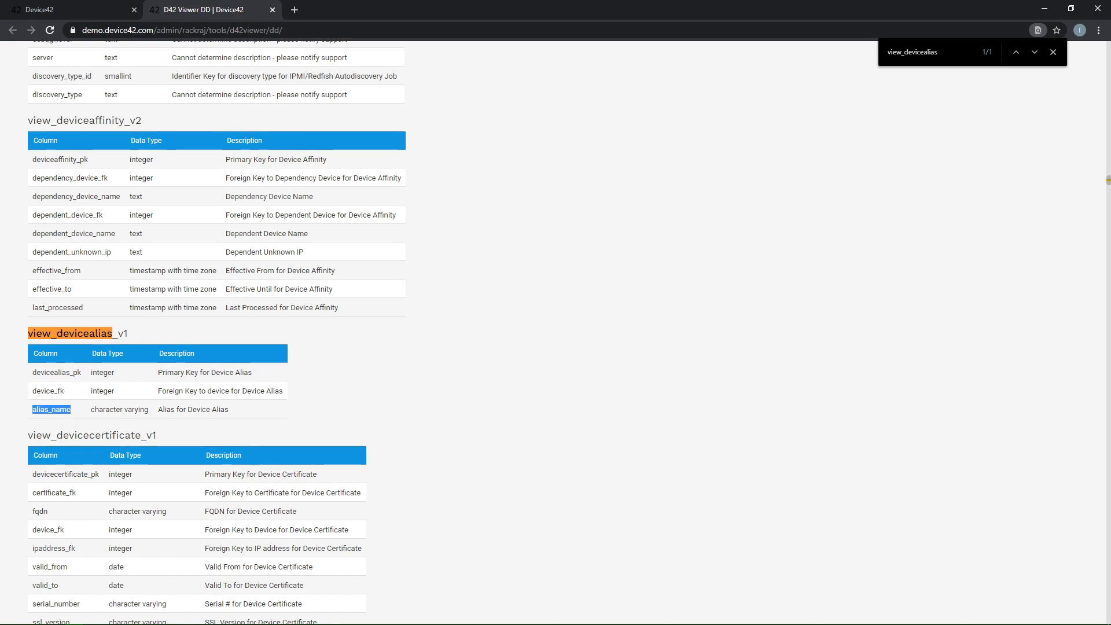
- Switch to Notepad++ and examine the query's device alias join and its "from view_device_v1 d" clause
key("alt+Tab")
left_click(295, 274)
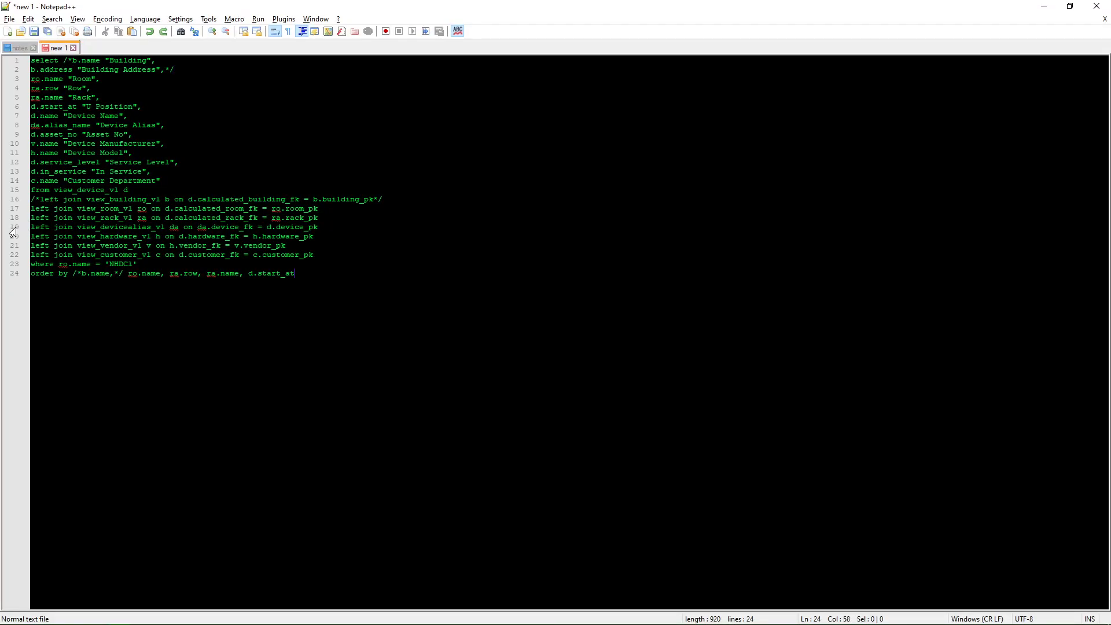
left_click(16, 228)
left_click(295, 274)
left_click(14, 190)
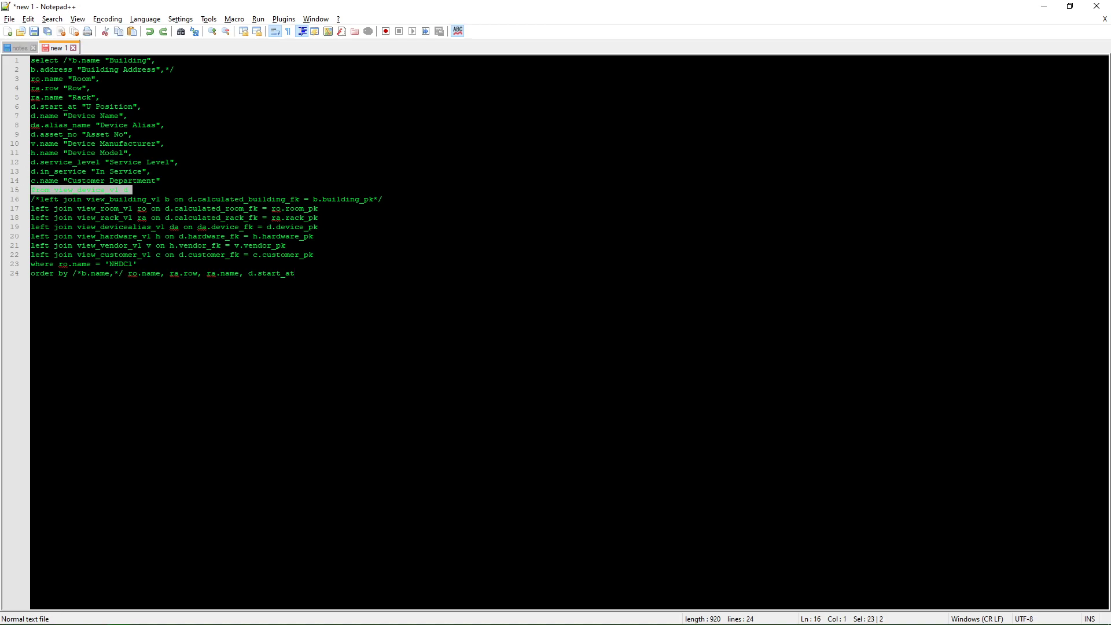
key("ctrl+End")
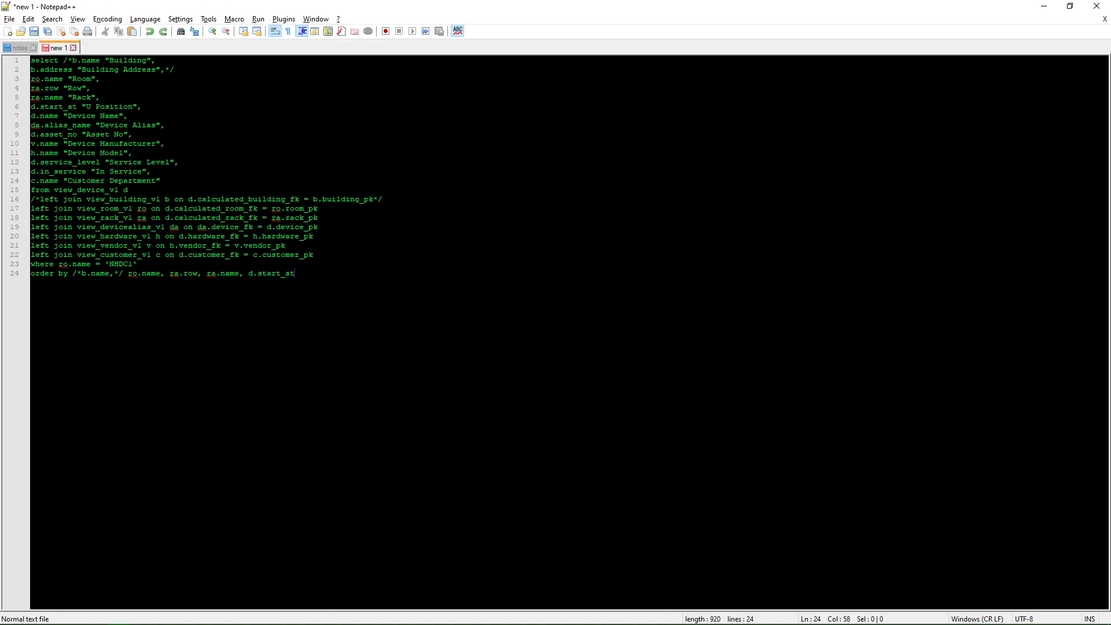
- Copy the entire modified query from Notepad++ and paste it in the browser over the Rack_Inventory category's custom SQL
triple_click(184, 227)
key("ctrl+a")
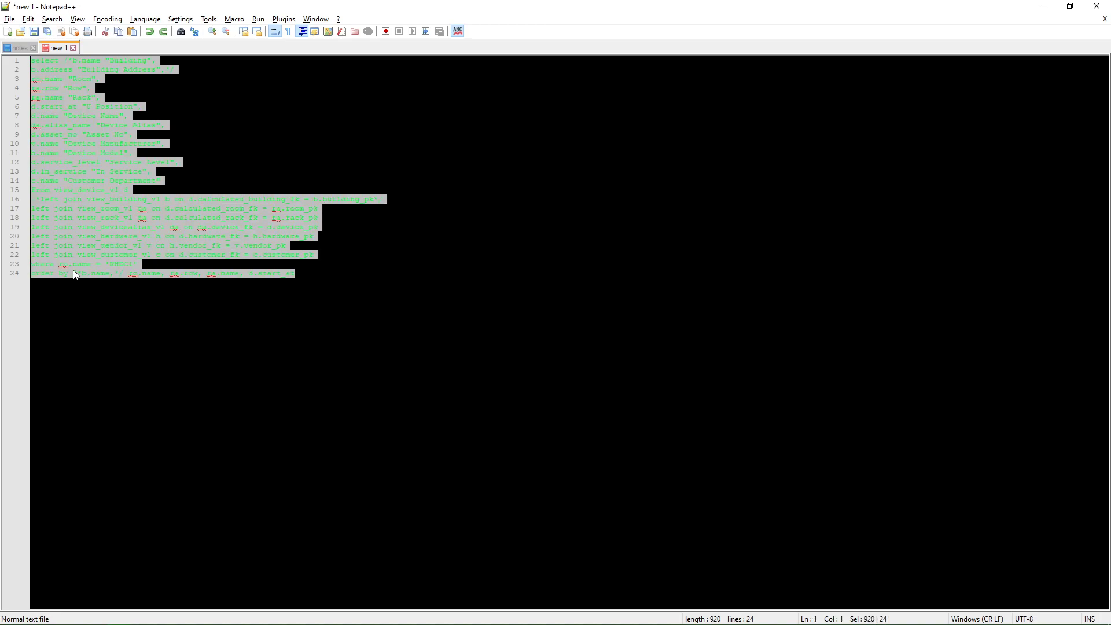
key("alt+Tab")
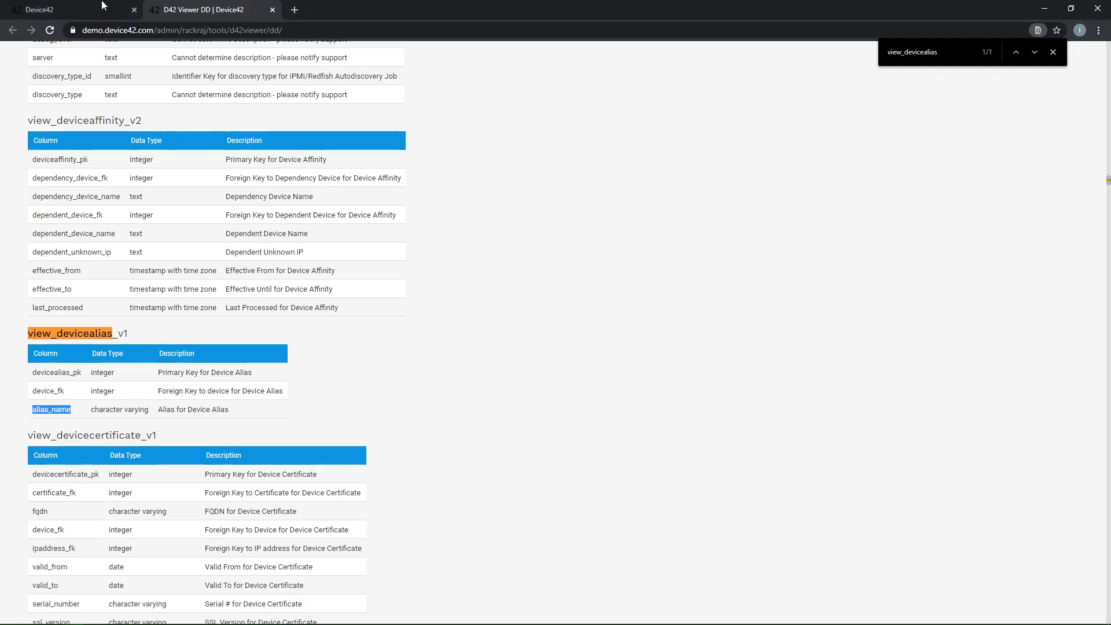
left_click(103, 7)
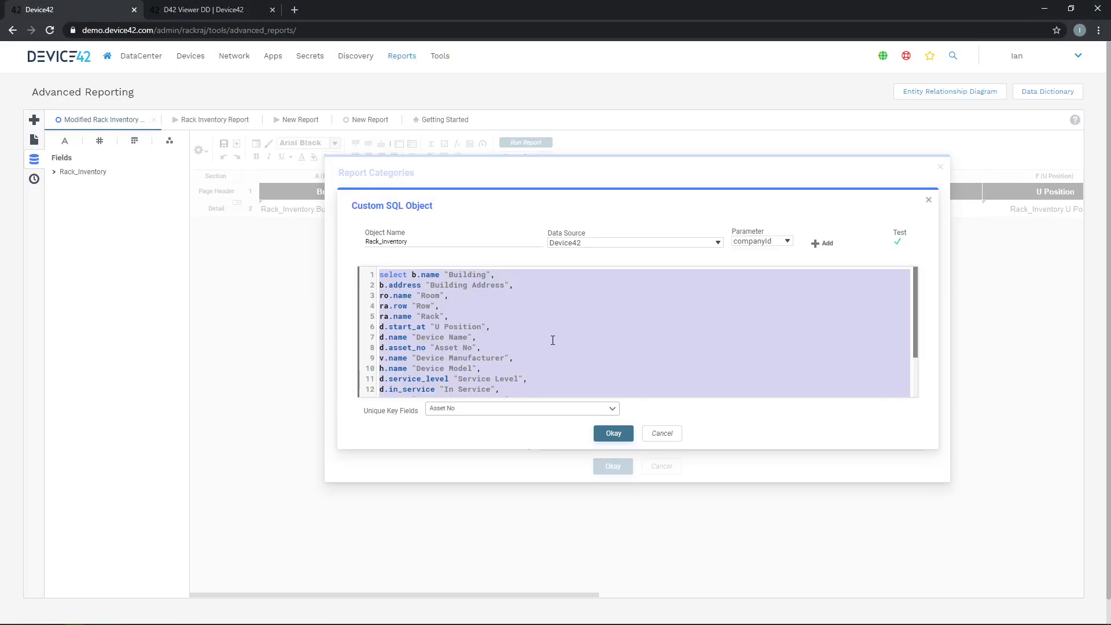
left_click(539, 316)
key("ctrl+a")
key("ctrl+v")
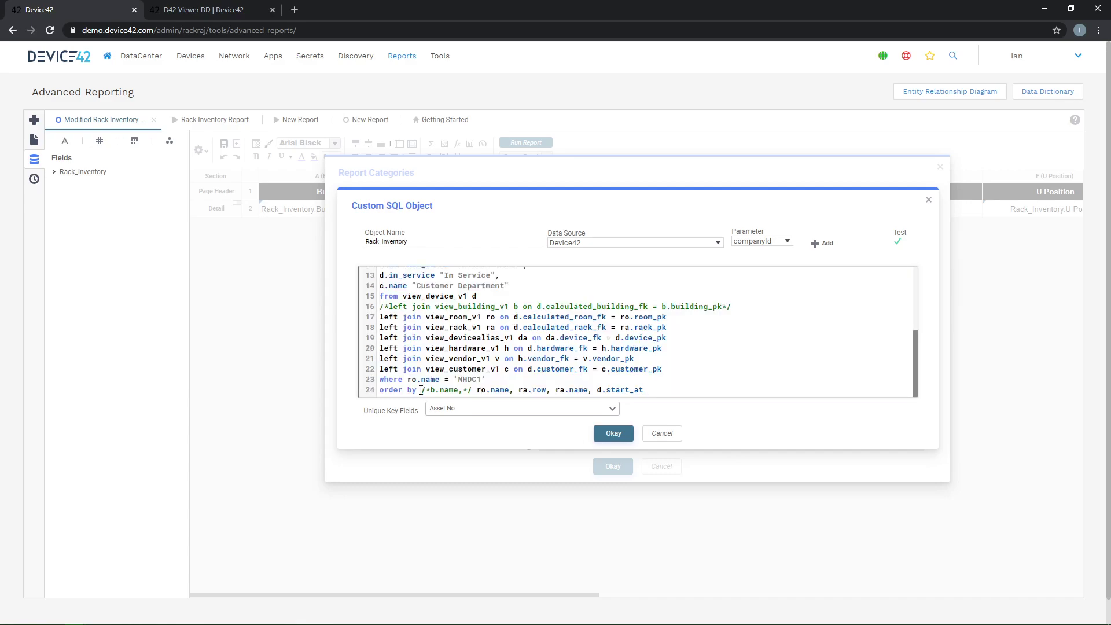
scroll(459, 298, "up", 5)
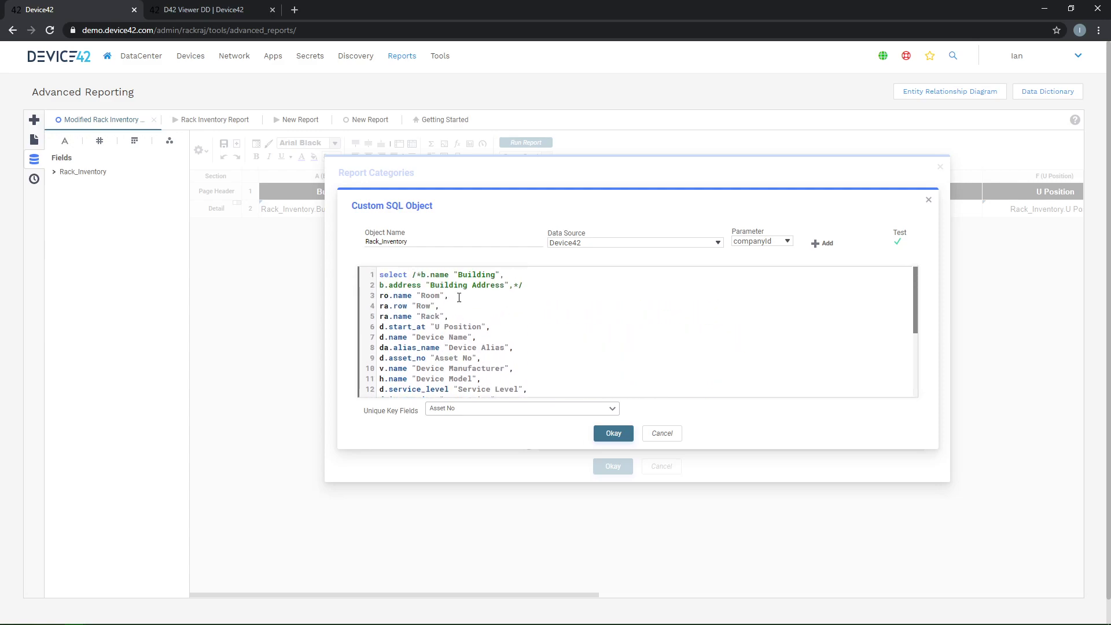
- Test the new Rack_Inventory query and apply it to the report, keeping Asset No as the unique key field
left_click(898, 242)
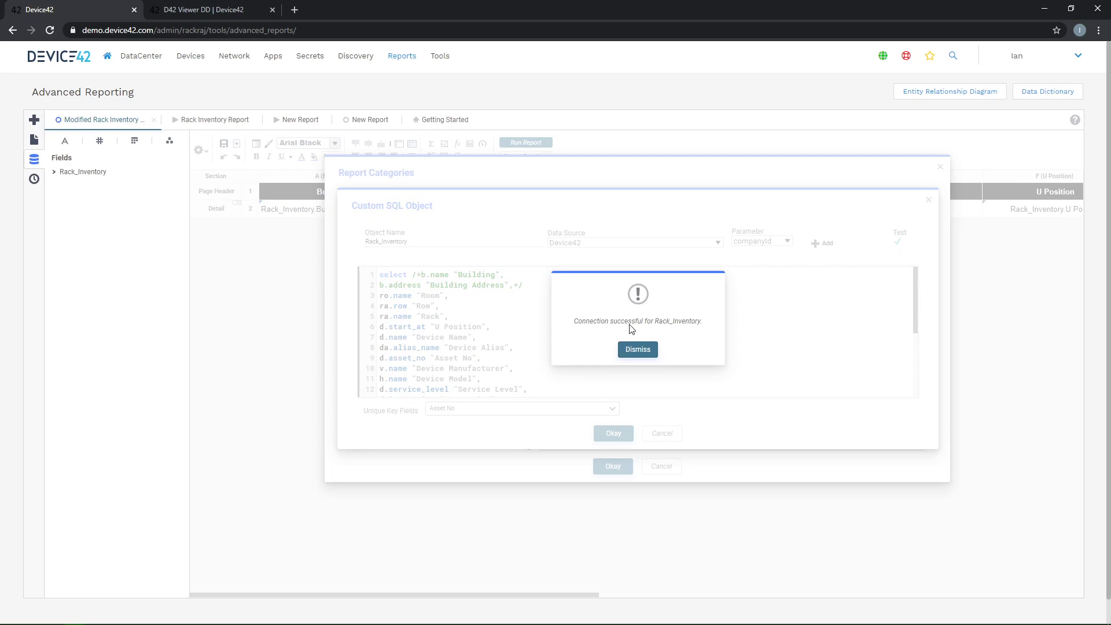
left_click(637, 350)
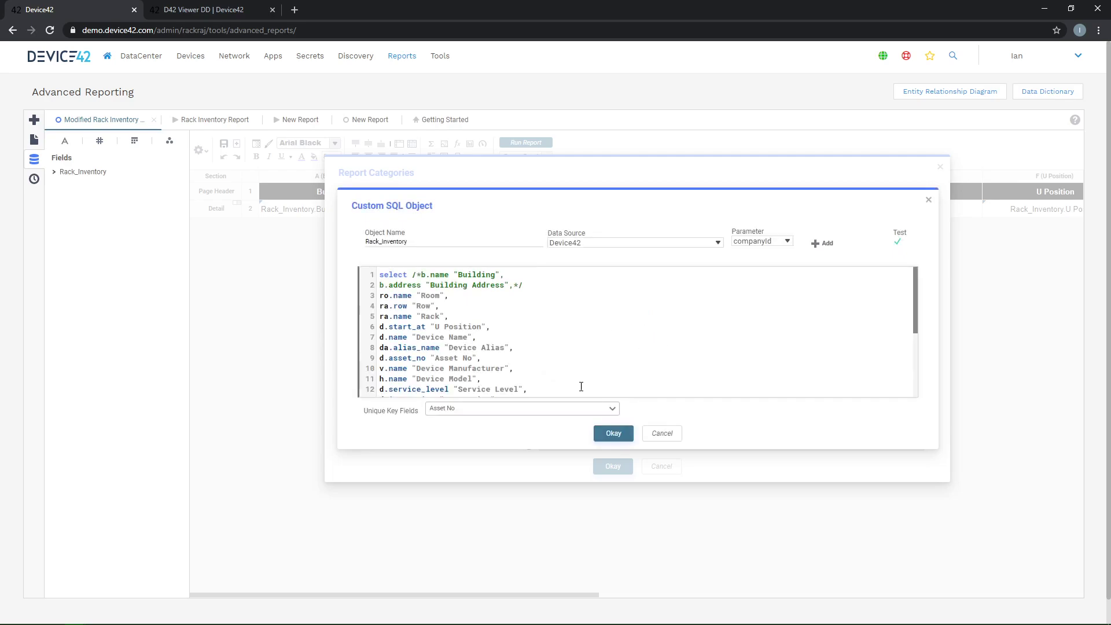
left_click(617, 435)
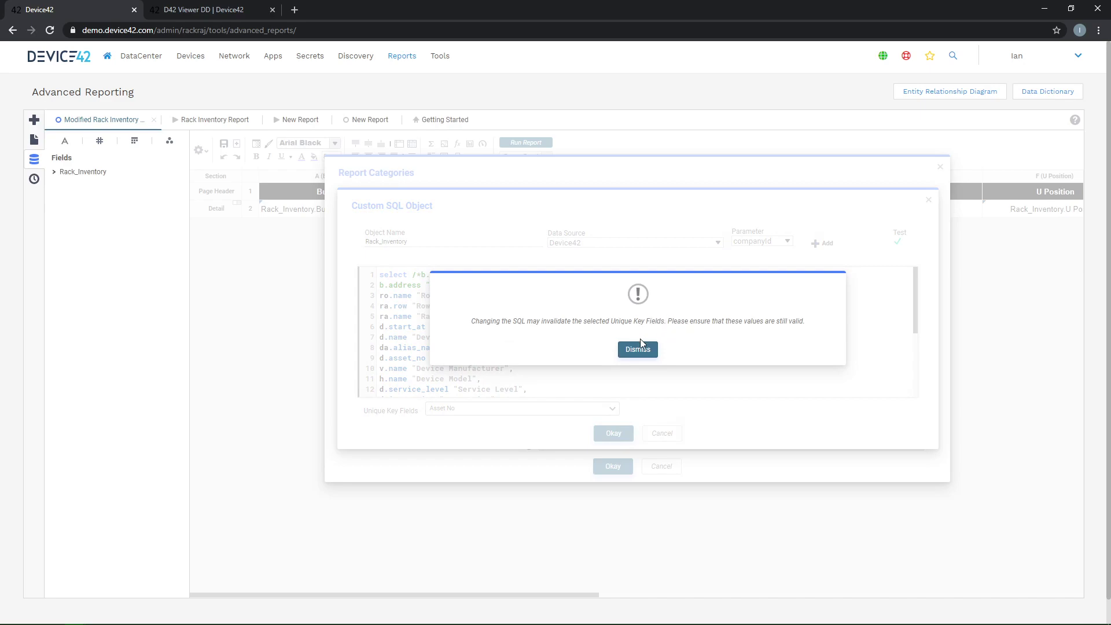
left_click(634, 350)
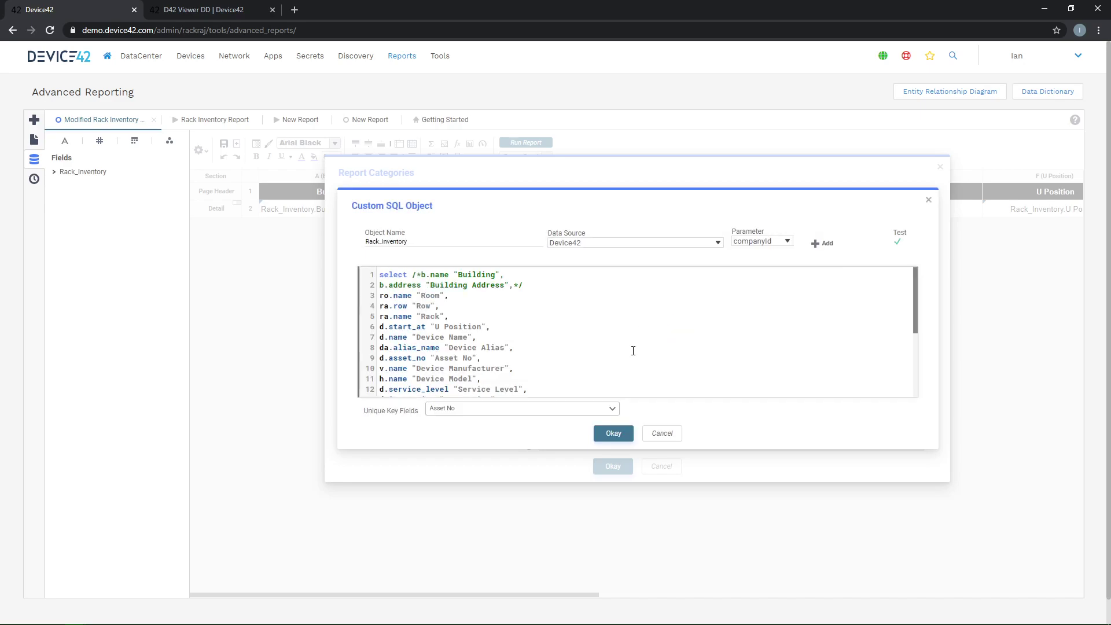
left_click(504, 411)
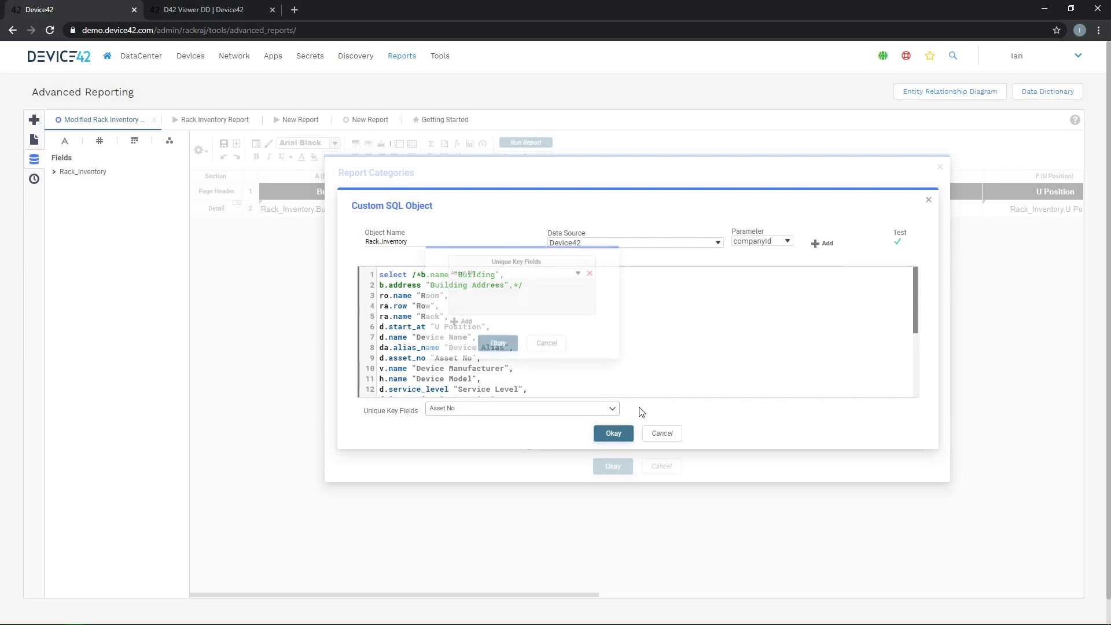
left_click(497, 340)
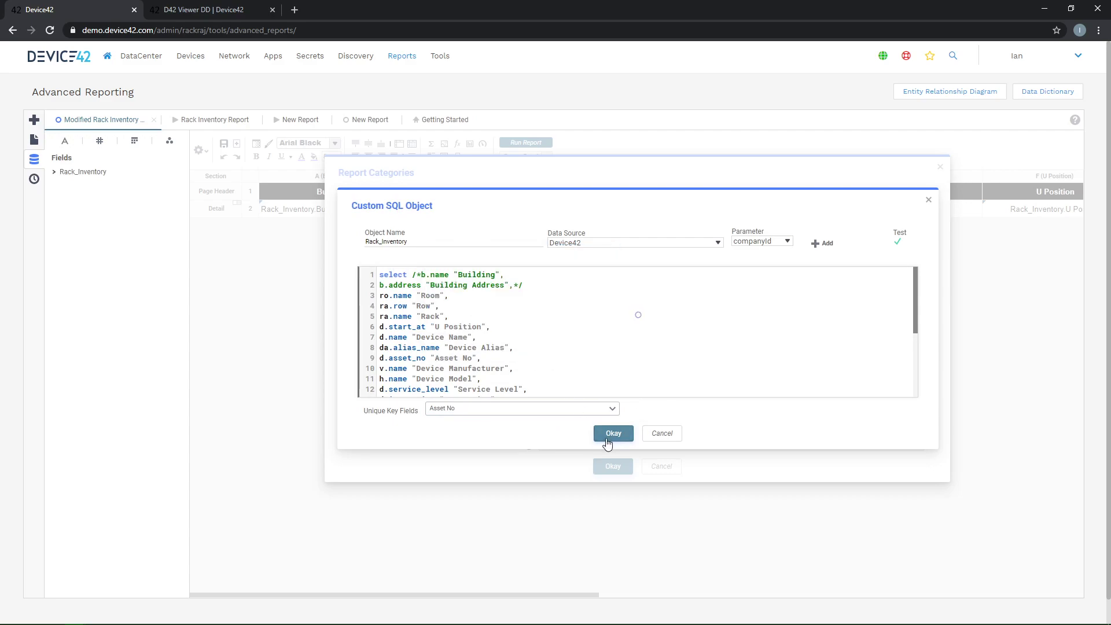
left_click(609, 435)
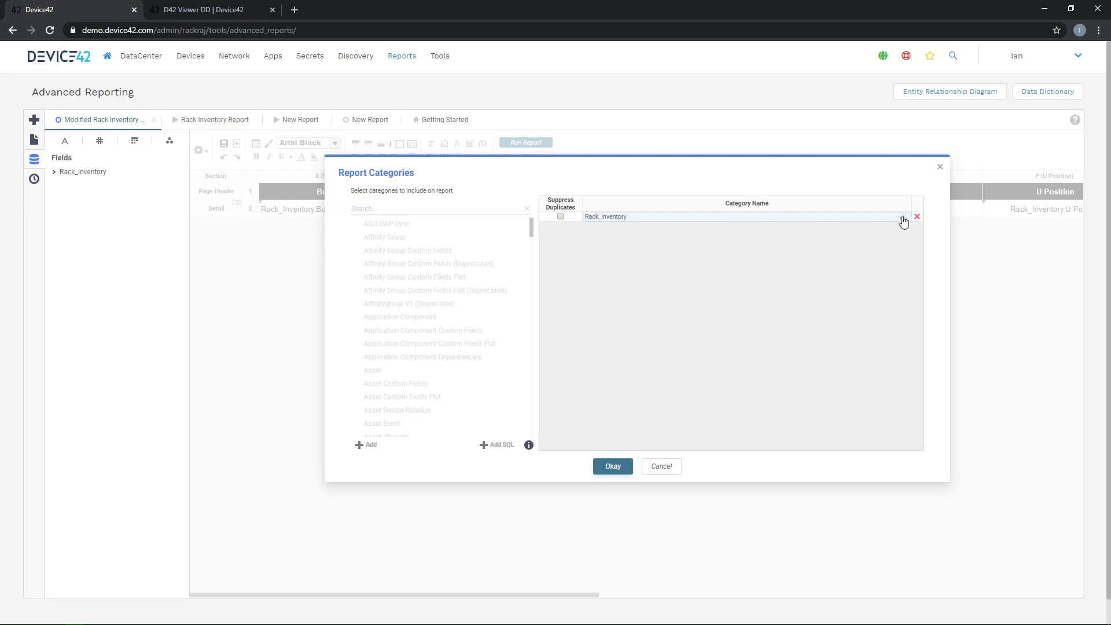
left_click(613, 466)
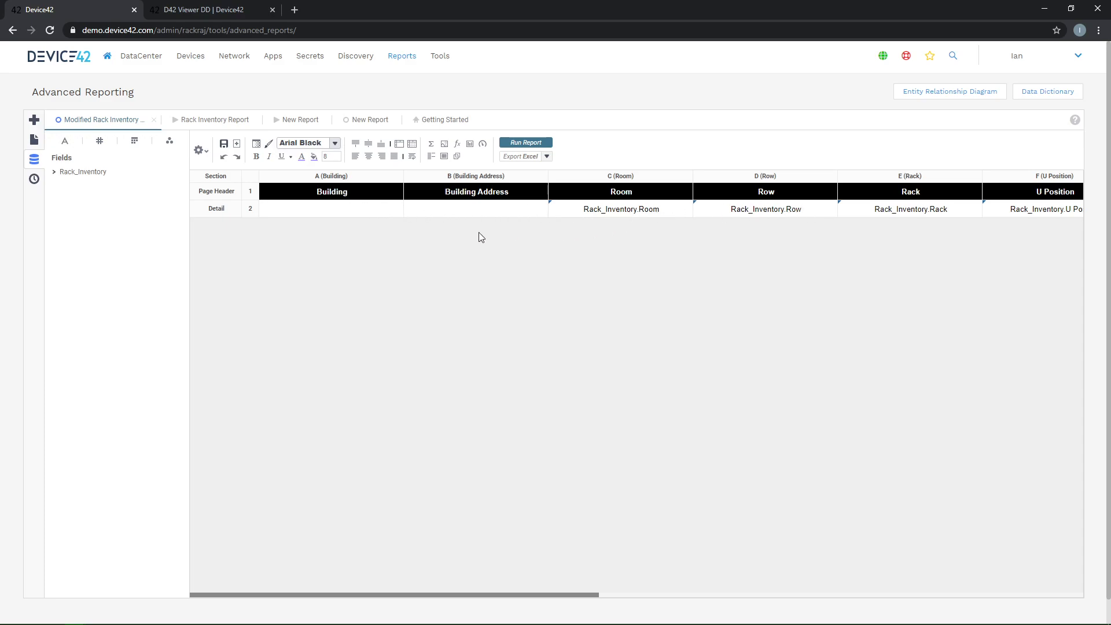
- Delete the Building and Building Address columns from the report layout
right_click(340, 176)
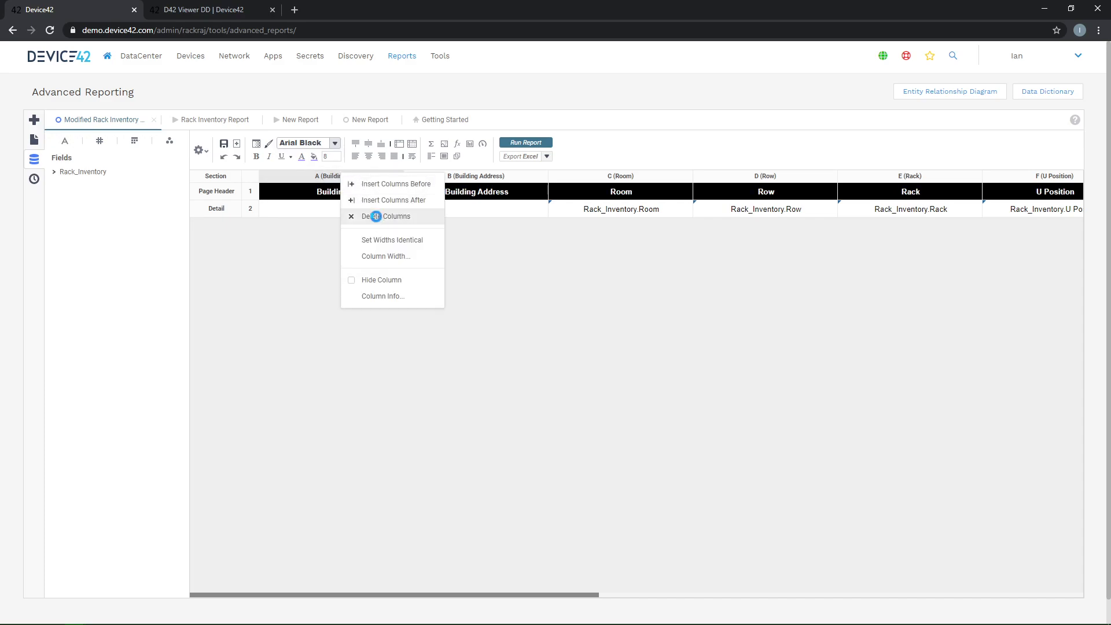
left_click(376, 217)
right_click(339, 173)
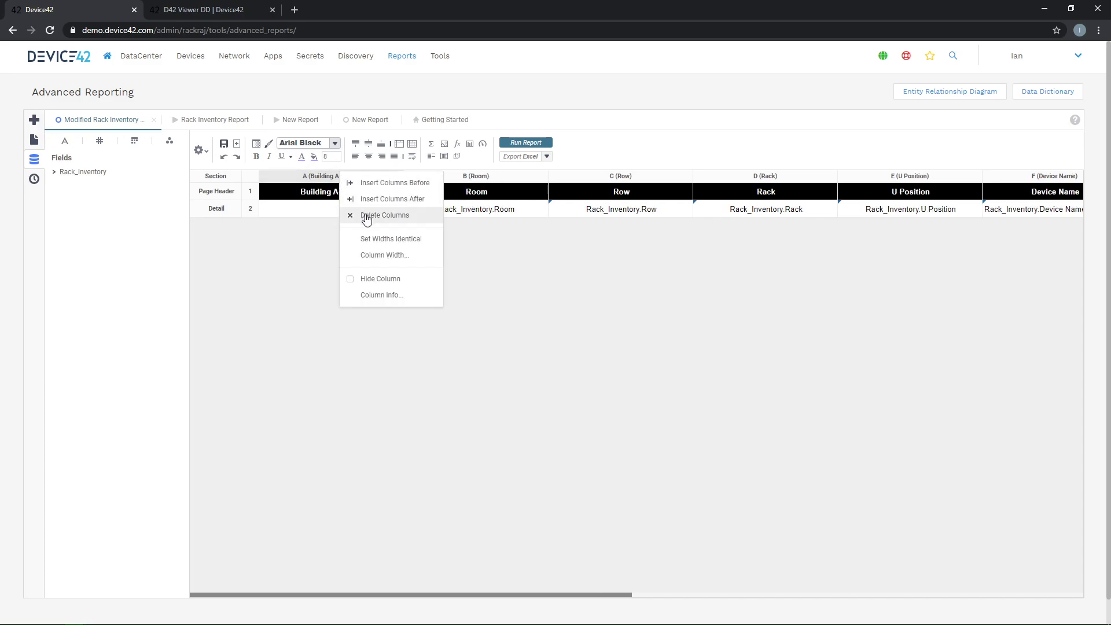
left_click(366, 219)
- Insert a column after Device Name and set its column label to "Device Alias"
left_click_drag(451, 598, 588, 603)
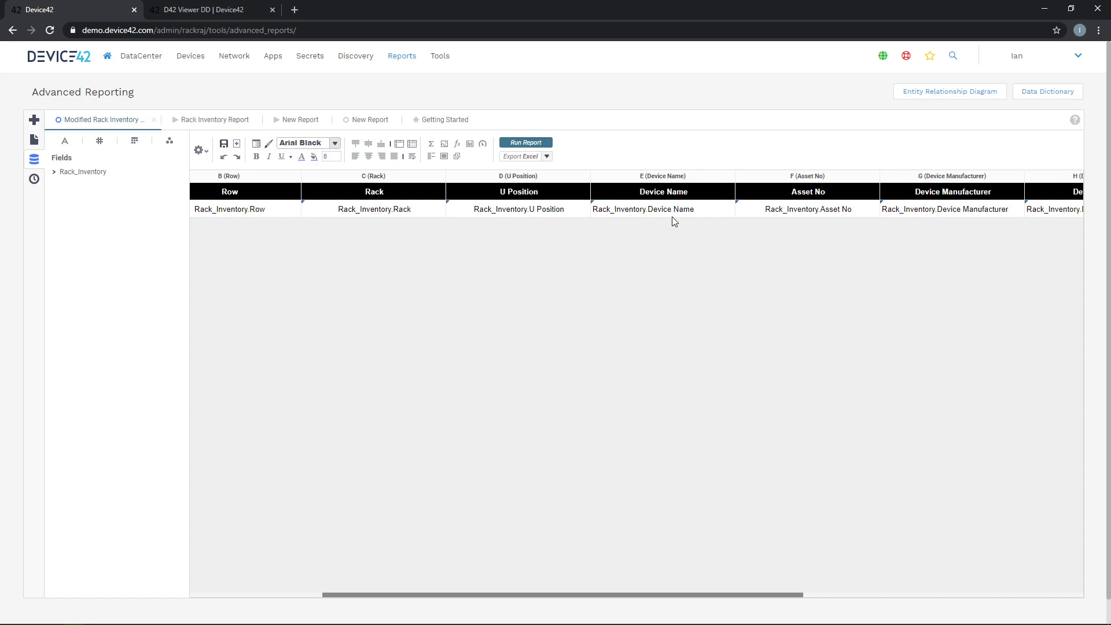
right_click(658, 189)
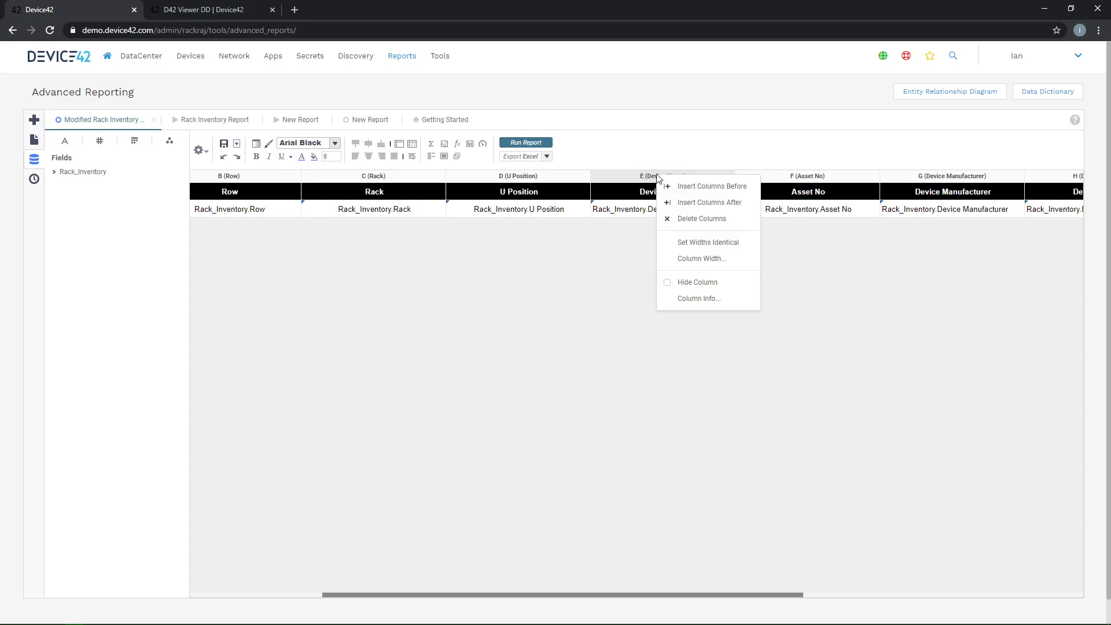
left_click(711, 202)
right_click(750, 177)
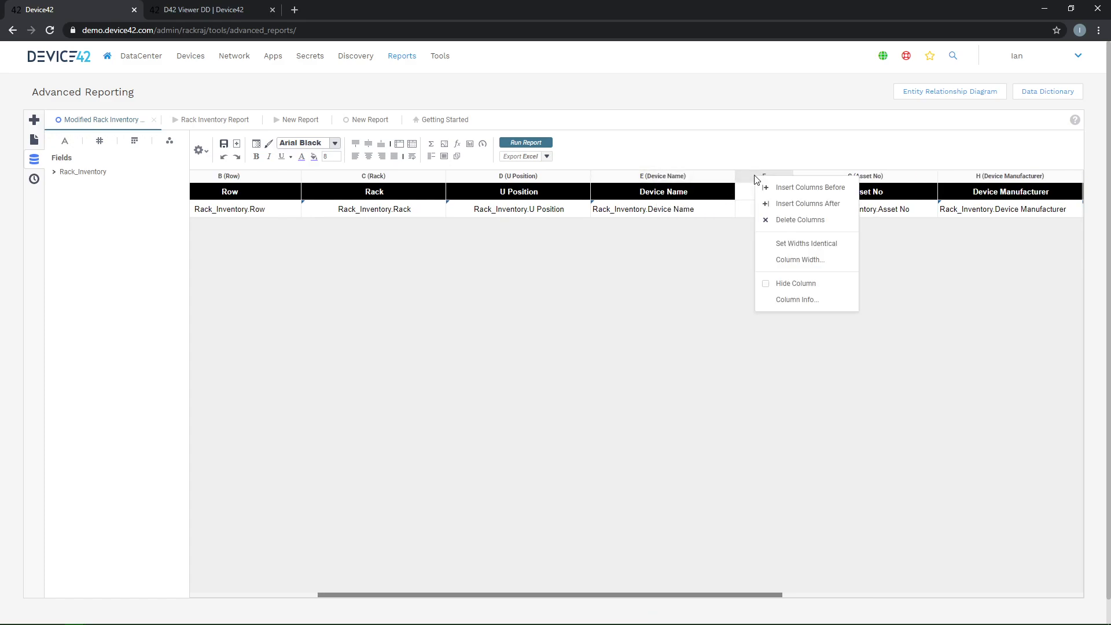
left_click(803, 299)
left_click(609, 354)
type("Device Alias")
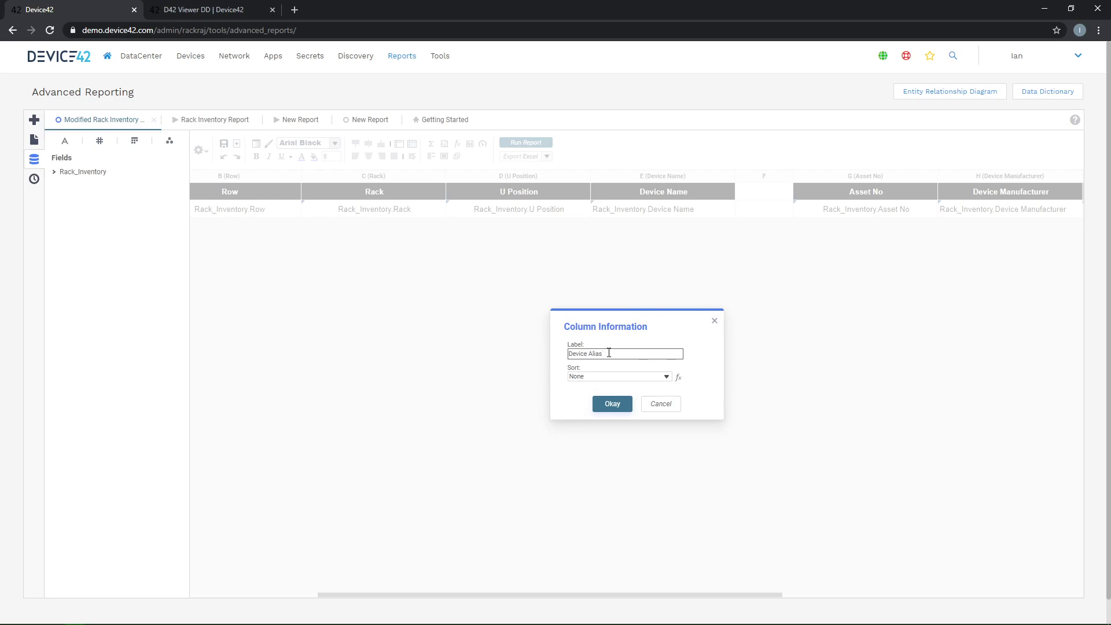
left_click(613, 411)
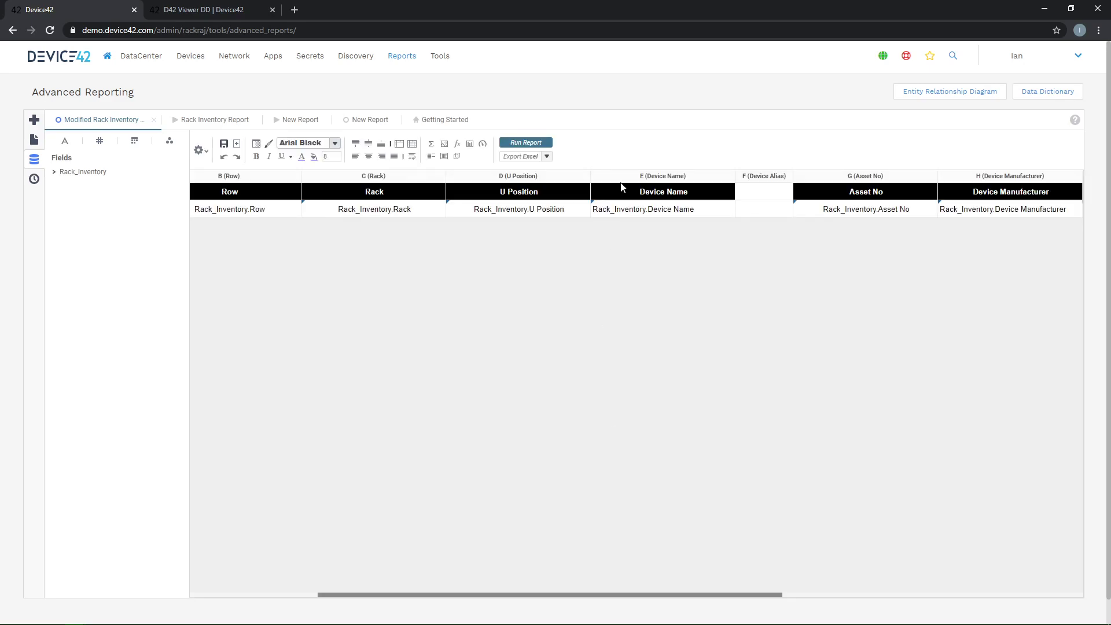
- Copy the Device Name page header cell into the page header of the Device Alias column
left_click(660, 188)
right_click(663, 188)
left_click(695, 212)
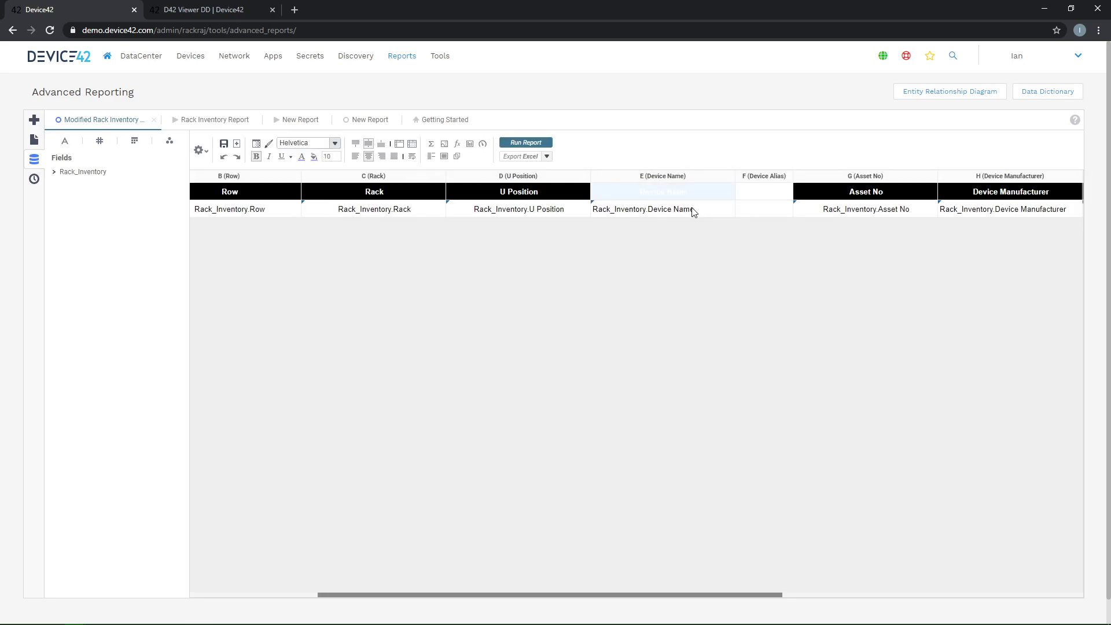
left_click(765, 196)
key("ctrl+v")
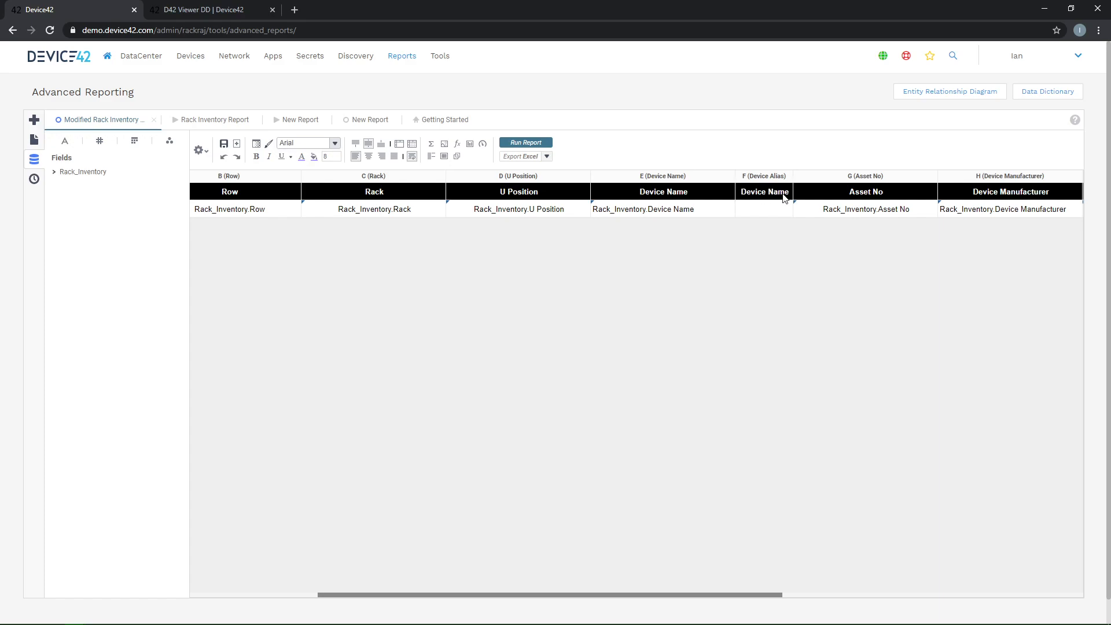
- Widen the Device Alias column and change its page header text to "Device Alias"
left_click_drag(793, 172, 832, 173)
double_click(823, 193)
key("BackSpace")
key("BackSpace")
key("BackSpace")
key("BackSpace")
type("Alia")
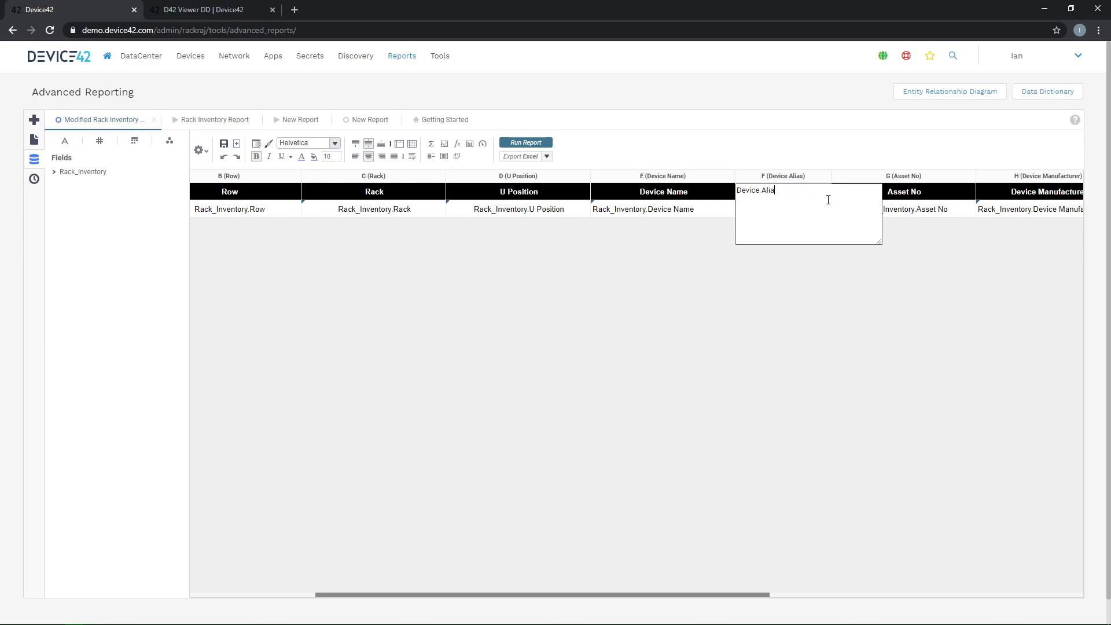
left_click(647, 348)
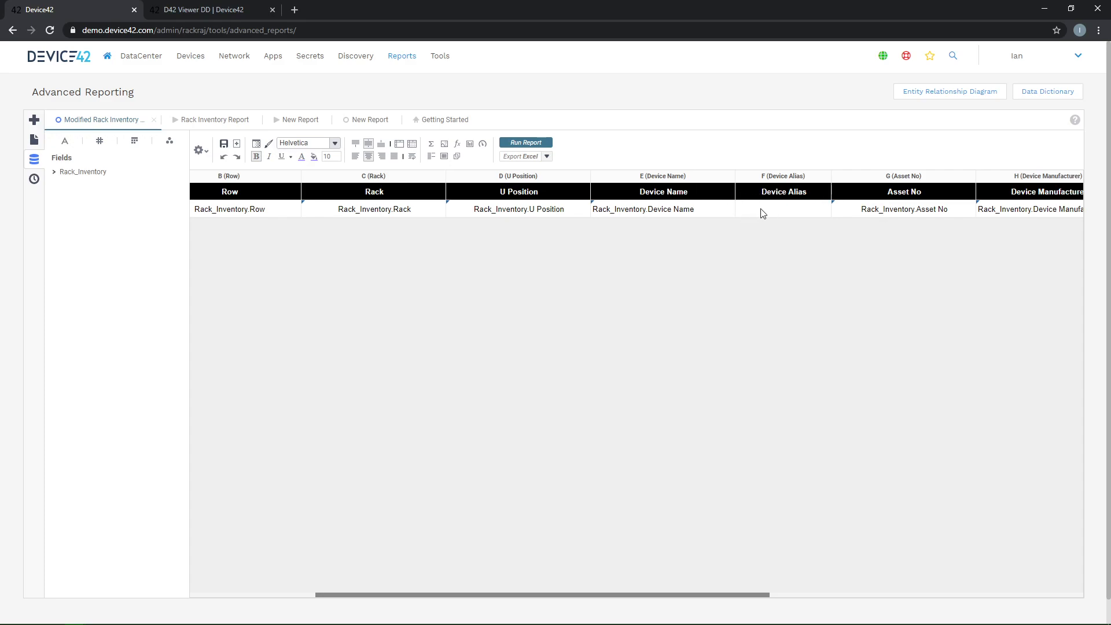
- Place the Rack_Inventory Device Alias field in the detail row of the Device Alias column and widen the column slightly
left_click(58, 172)
left_click(54, 172)
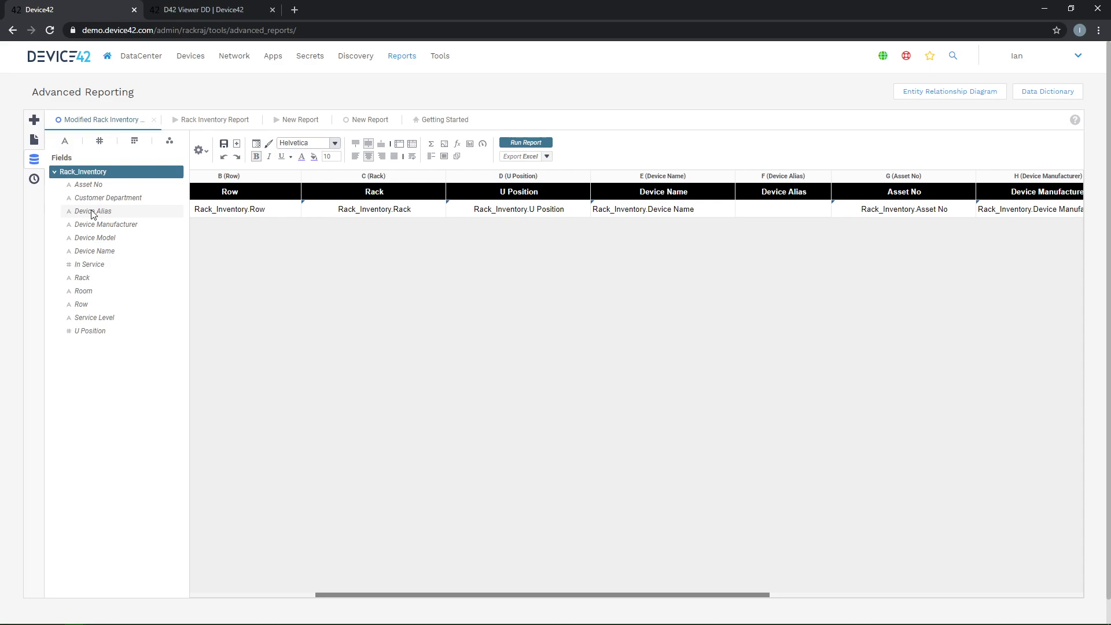
left_click_drag(81, 212, 782, 218)
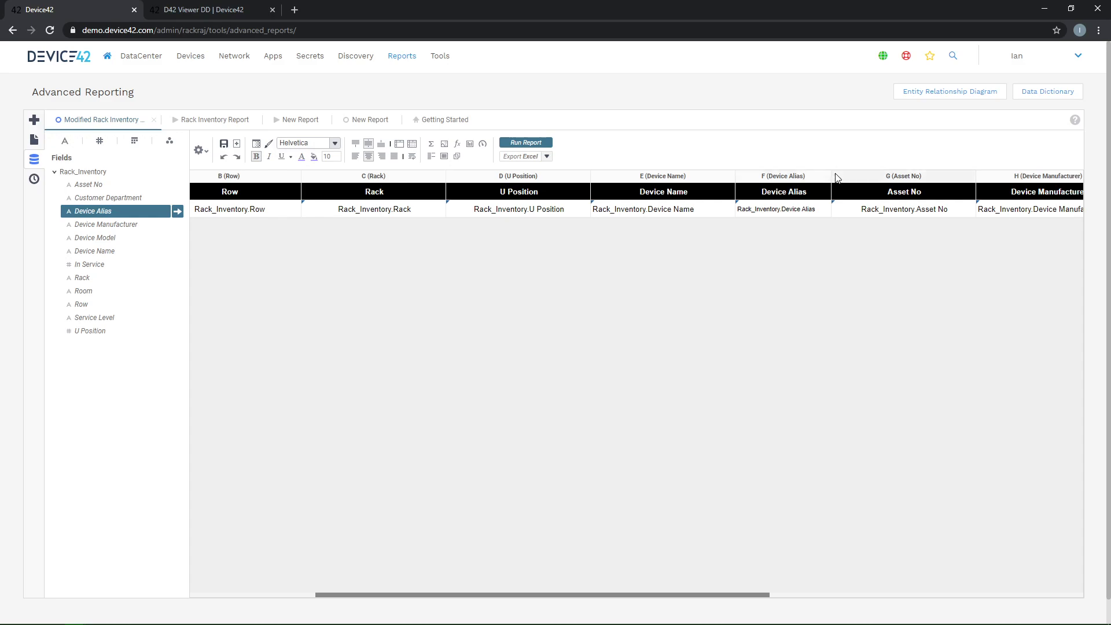
left_click_drag(834, 176, 862, 176)
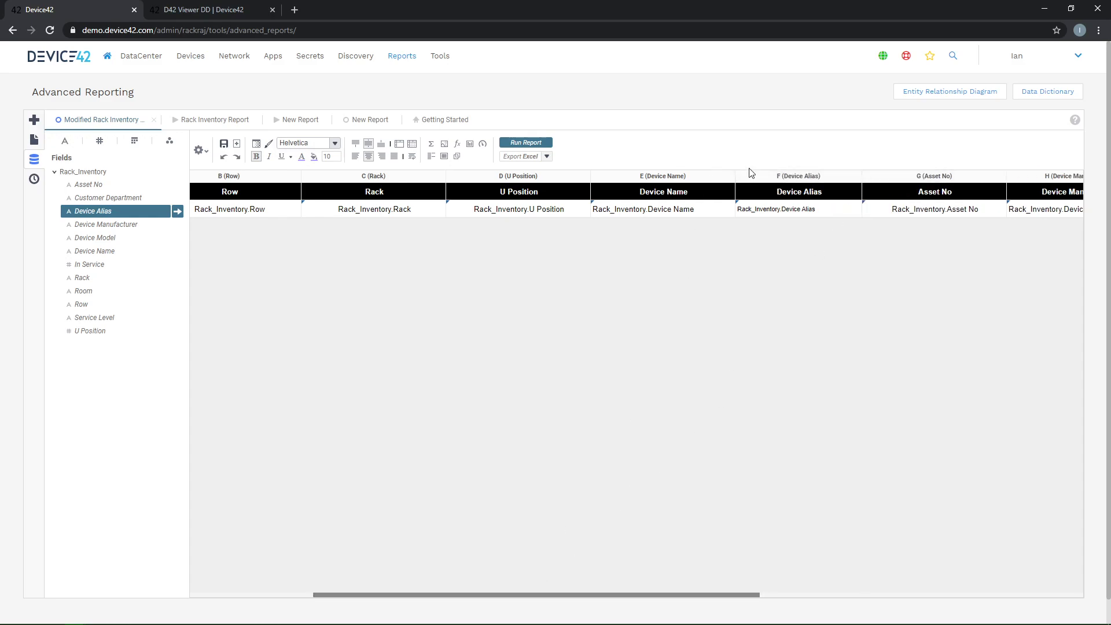
- Save the modified rack inventory report and run it
left_click_drag(541, 596, 344, 413)
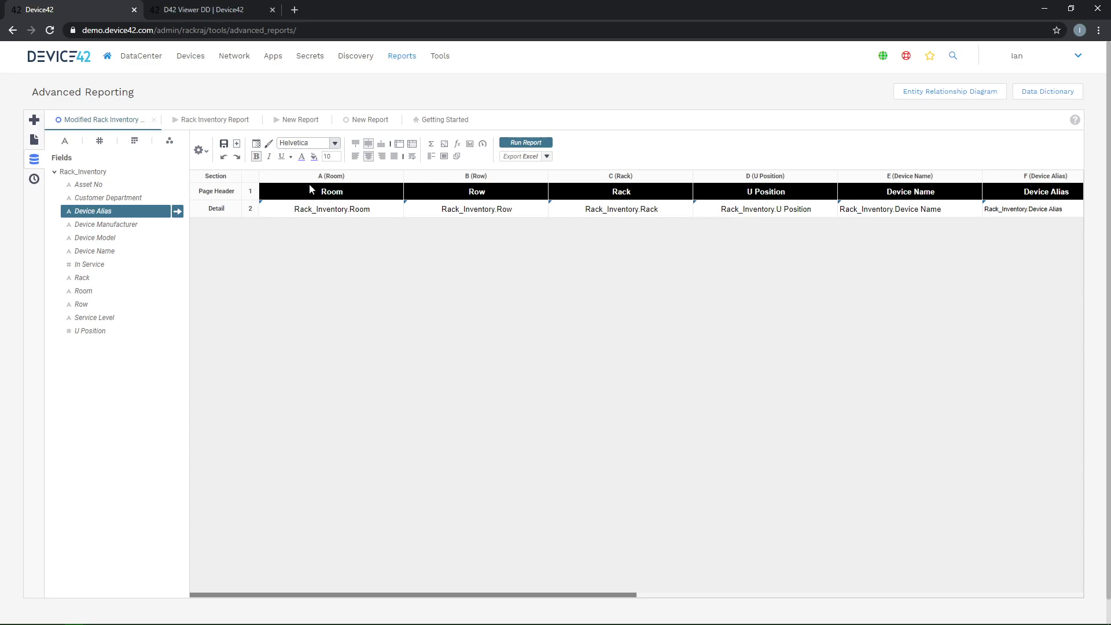
left_click(224, 148)
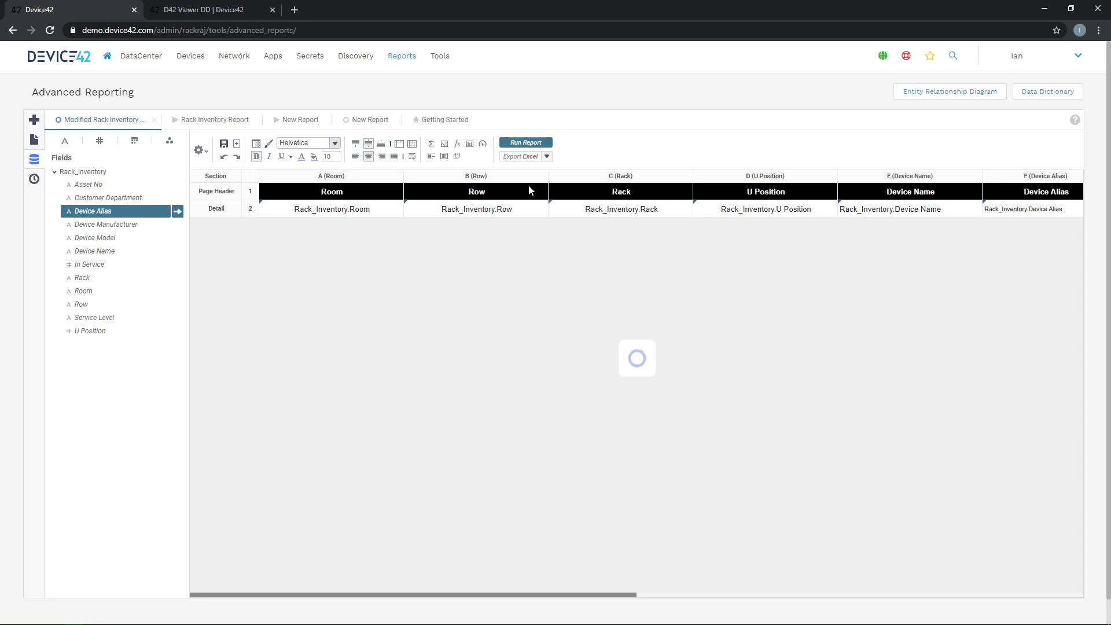
left_click(527, 144)
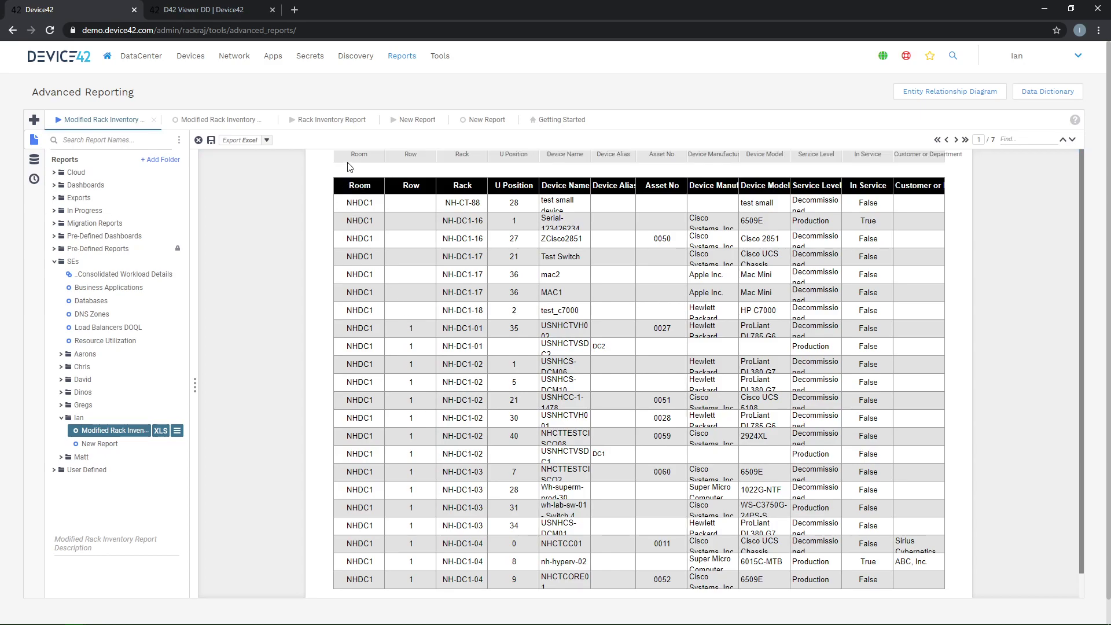
- Compare the modified report's columns, rooms and page count with the original Rack Inventory Report, and go to the modified report's next page
left_click(331, 122)
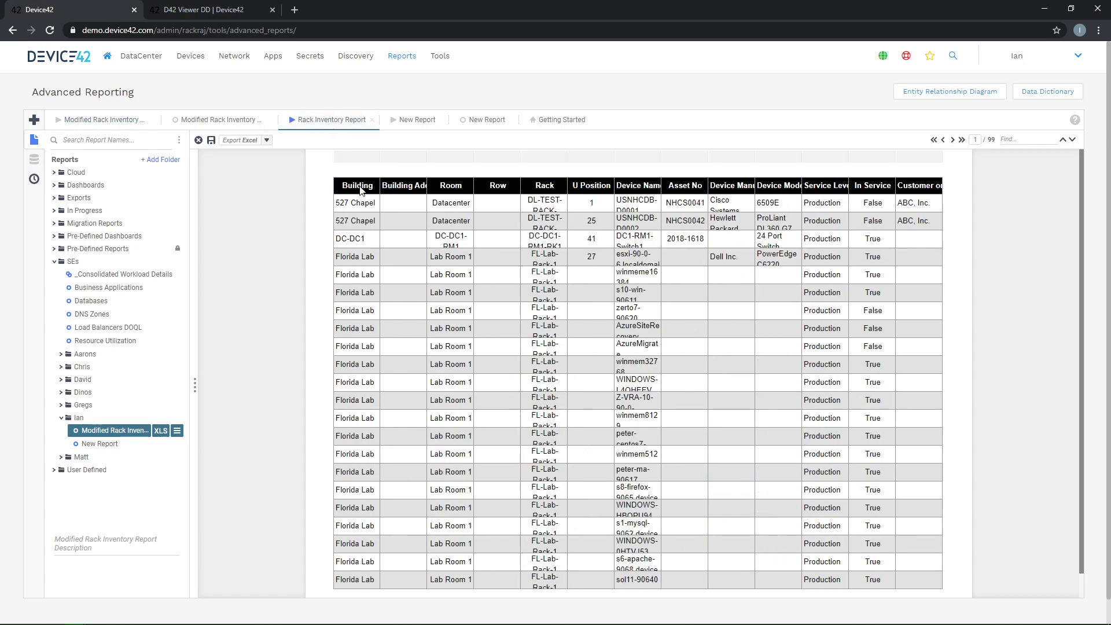
left_click(126, 120)
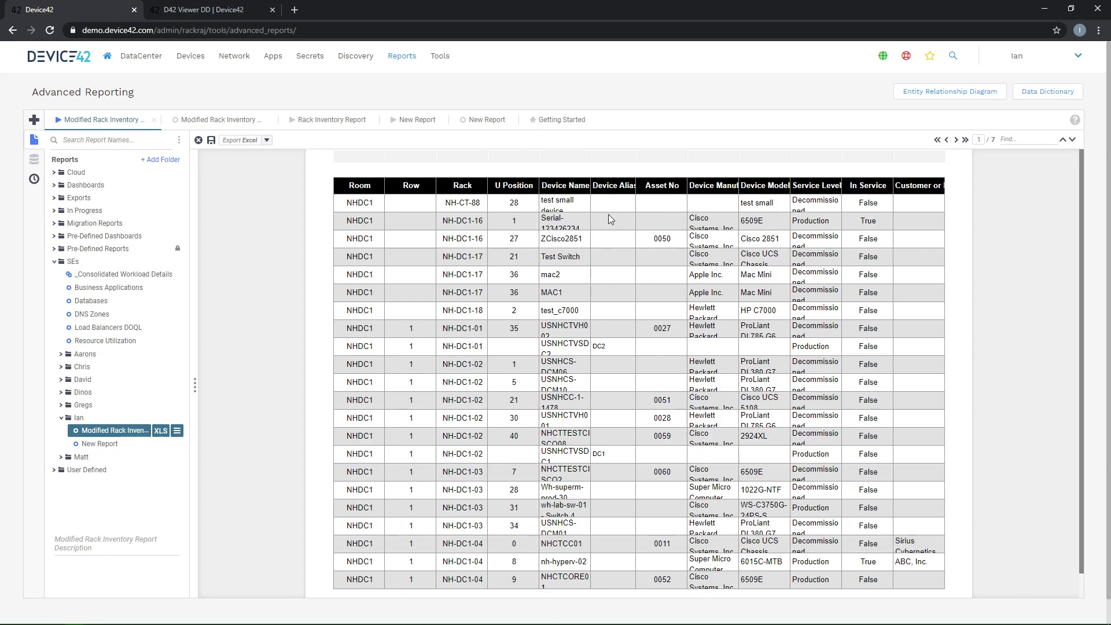
scroll(603, 351, "down", 1)
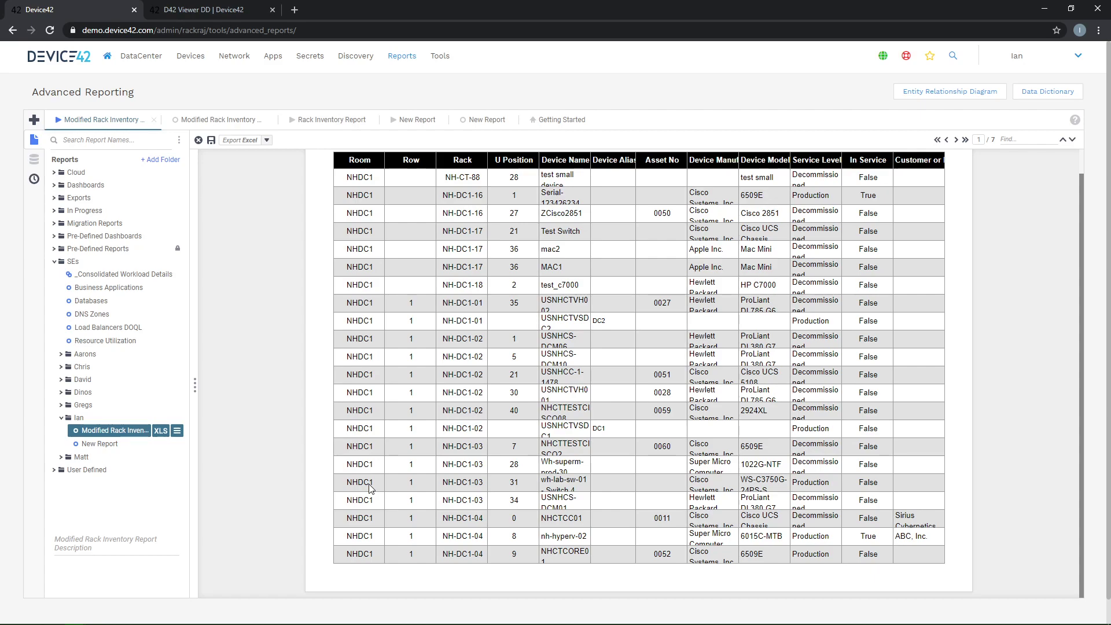
left_click(335, 122)
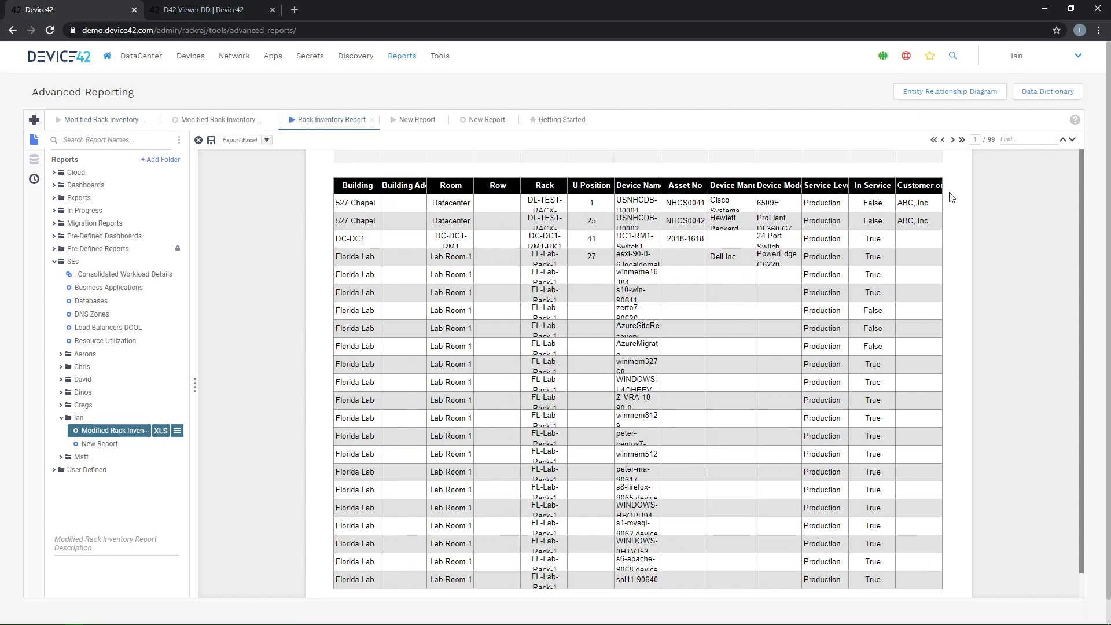
left_click(90, 120)
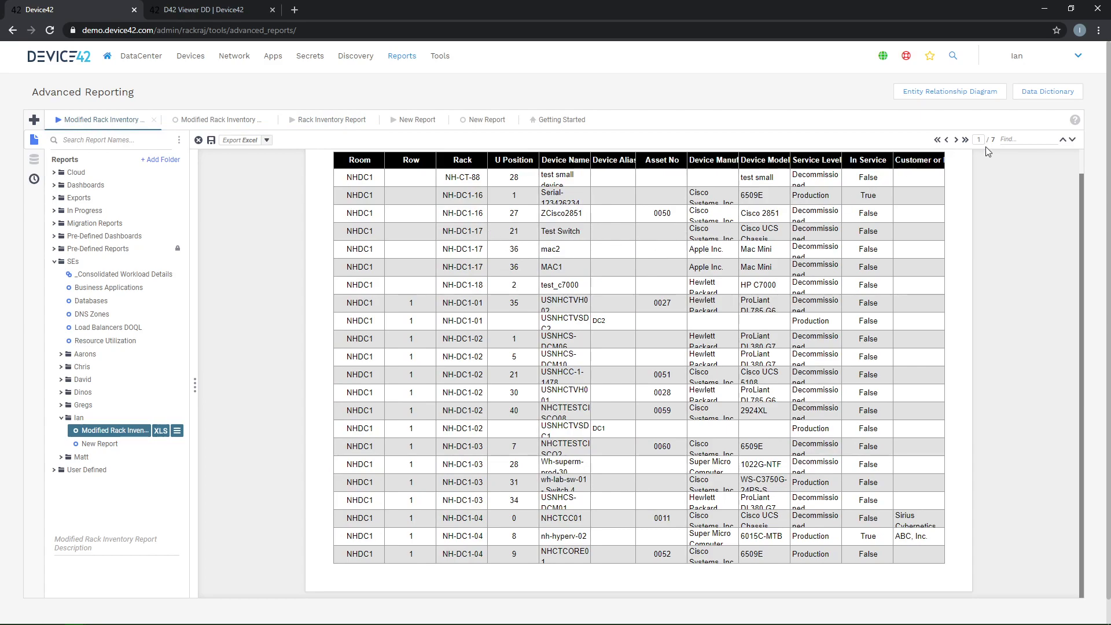
left_click(957, 140)
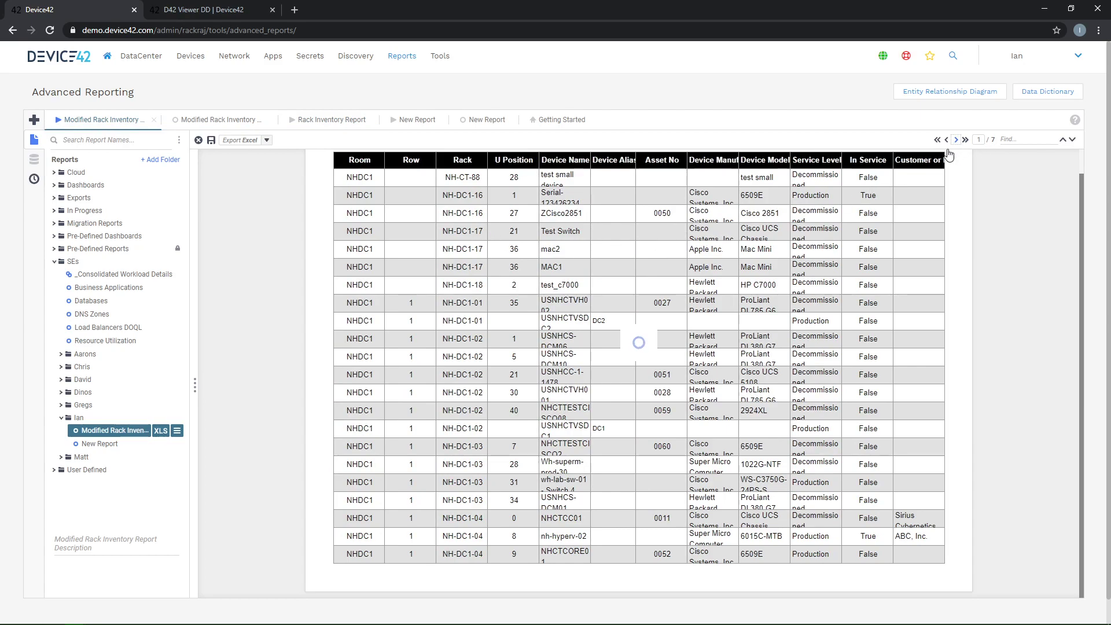